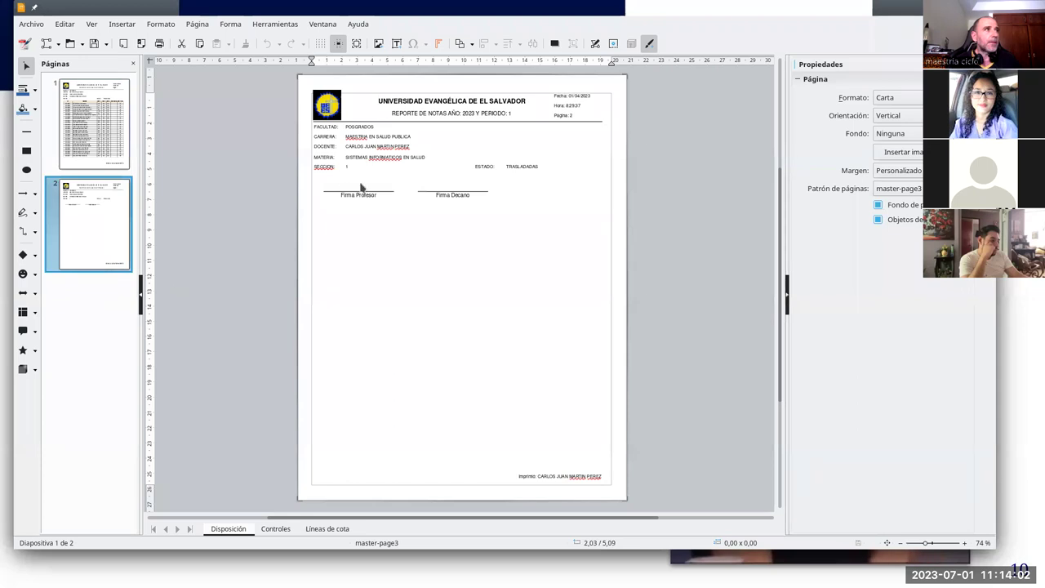
# Step: Insert emoji feo.png from Documentos > Docencia > … > Semana 19 onto page 2 below the signature lines
pyautogui.click(122, 24)
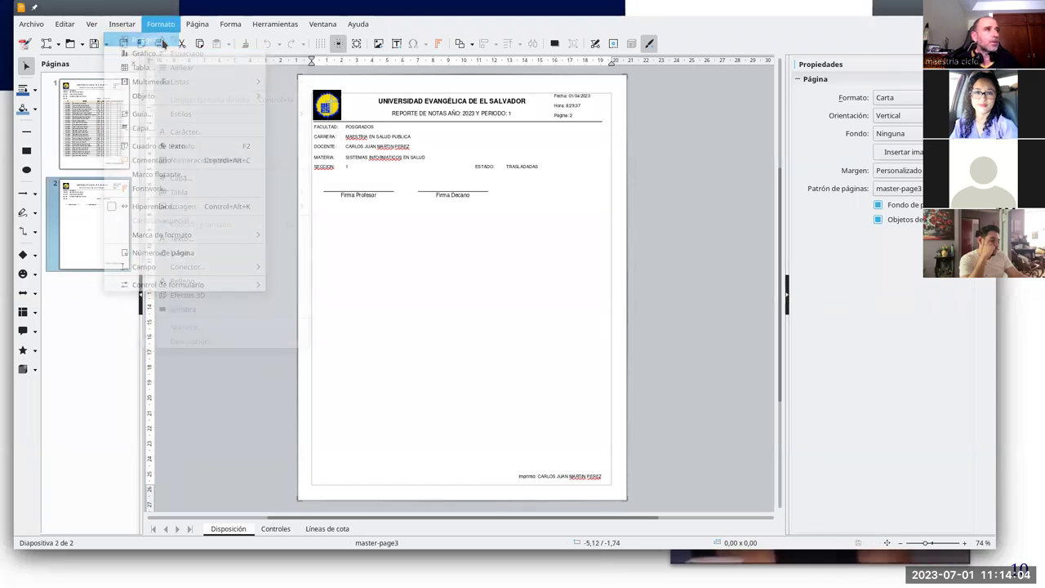
pyautogui.click(134, 39)
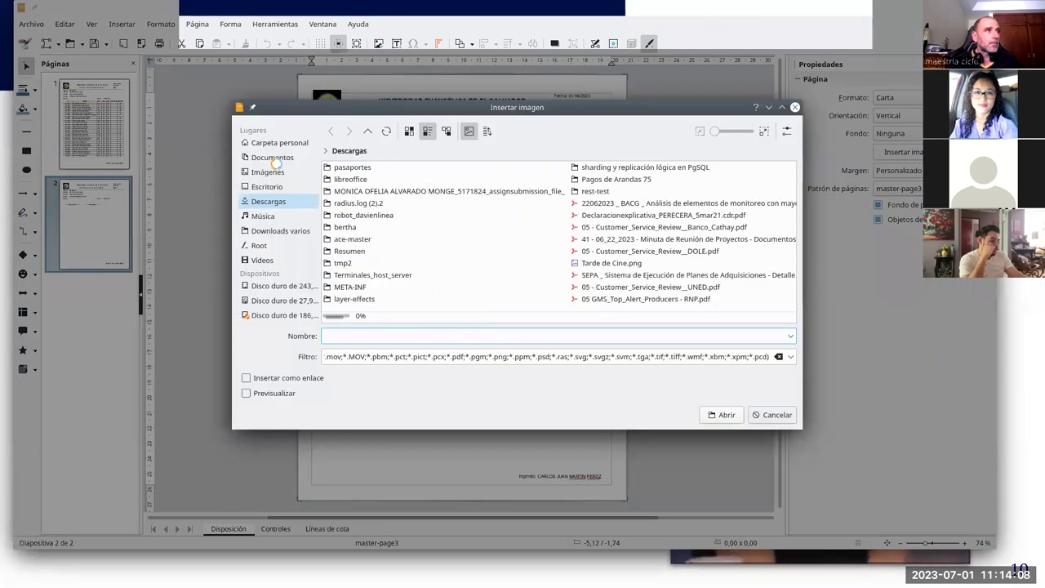
pyautogui.click(273, 158)
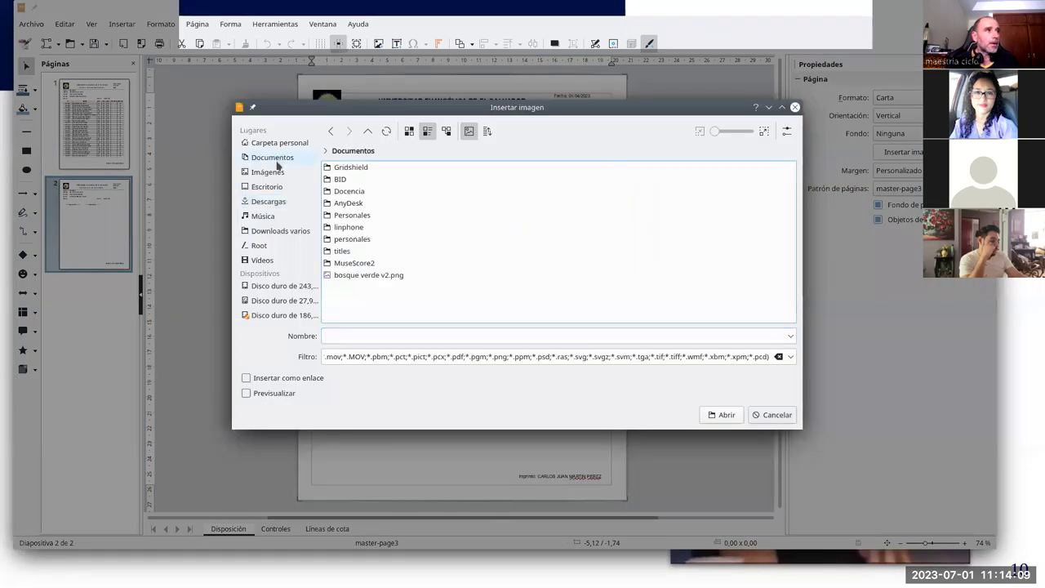
pyautogui.doubleClick(349, 191)
pyautogui.doubleClick(375, 179)
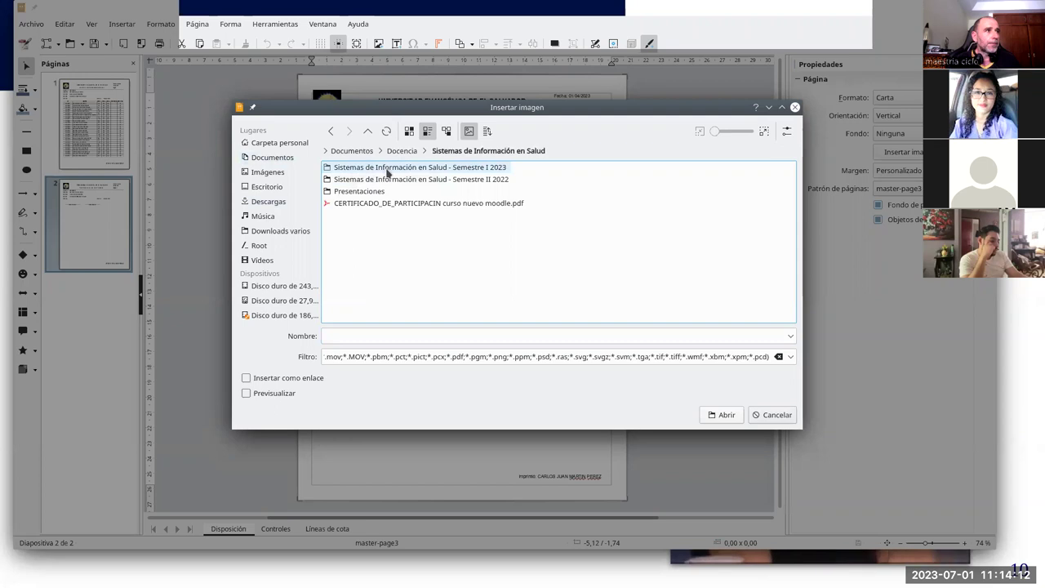
pyautogui.doubleClick(382, 167)
pyautogui.doubleClick(385, 170)
pyautogui.doubleClick(359, 203)
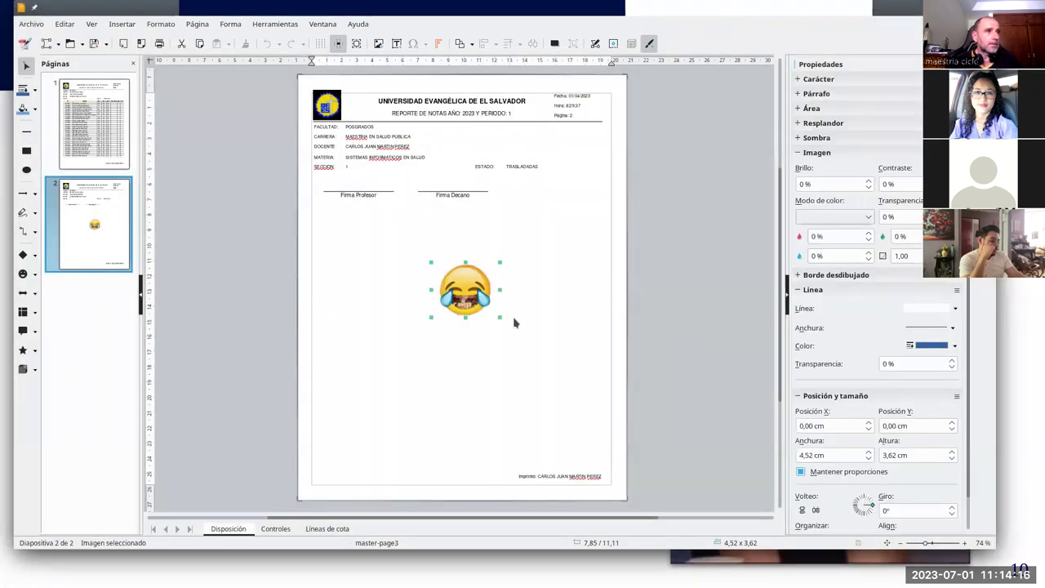
# Step: Shrink the emoji to 2.45 × 1.96 cm above Firma Profesor and start a direct PDF export
pyautogui.click(498, 315)
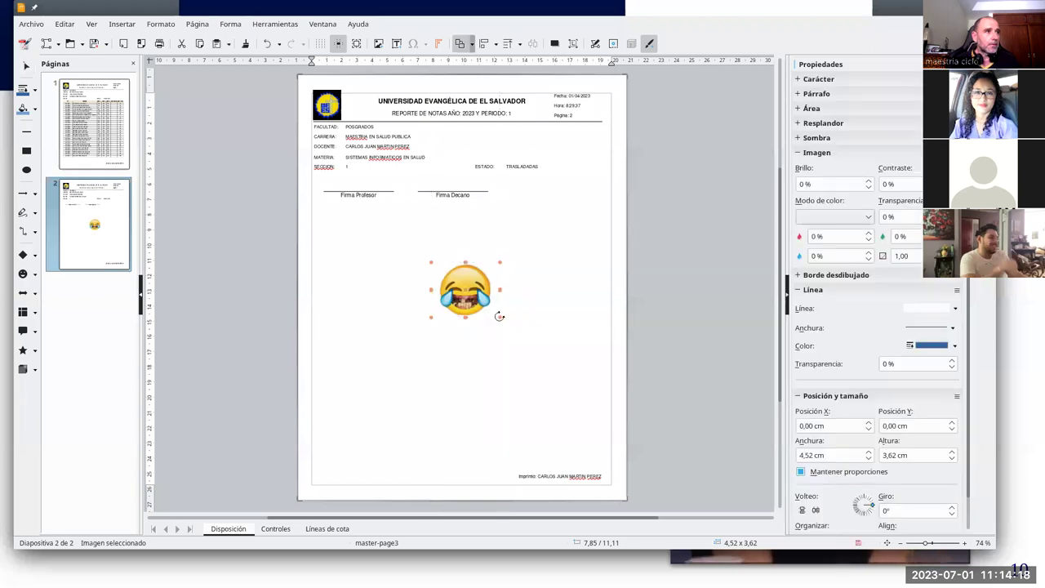
pyautogui.moveTo(498, 315); pyautogui.dragTo(360, 176)
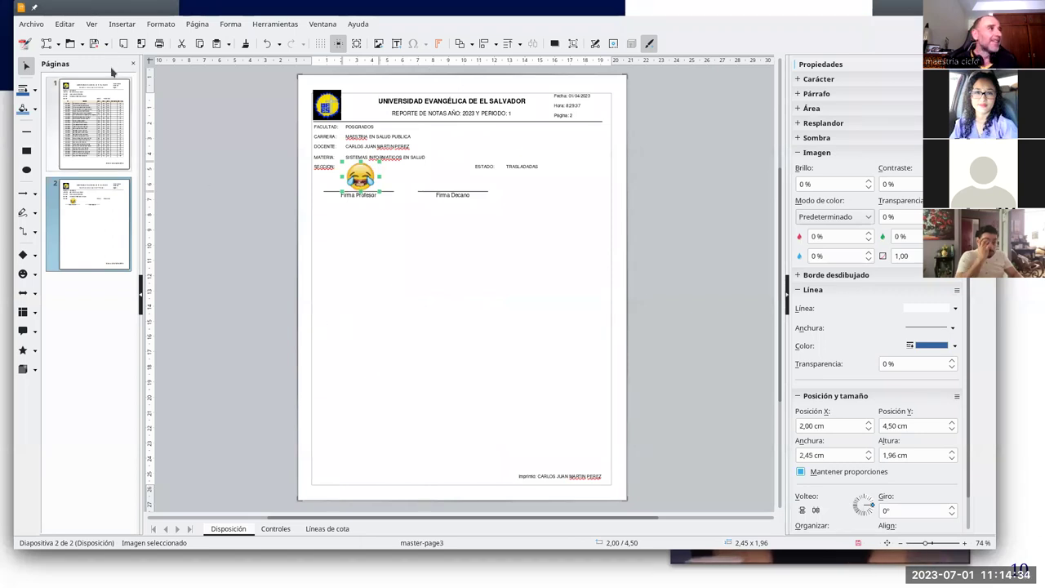
pyautogui.click(140, 45)
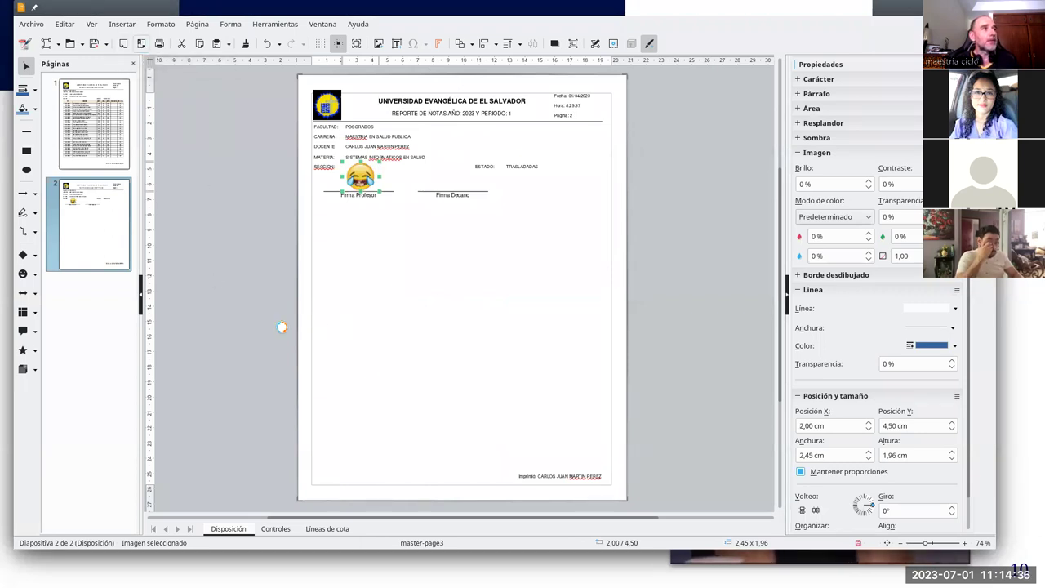
# Step: Export the report as 'Notas primer parcial - firmadas.pdf'
pyautogui.click(403, 348)
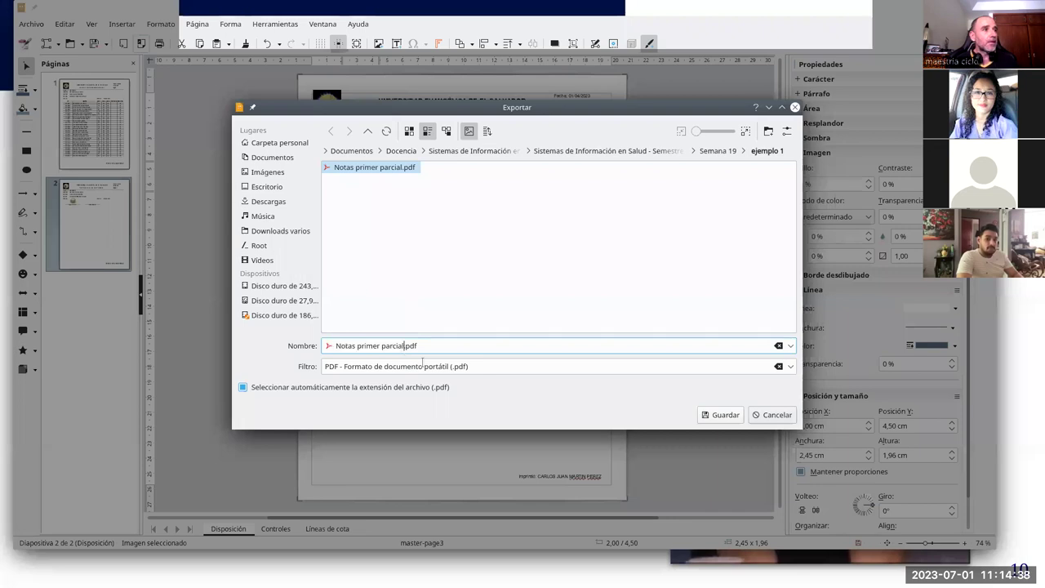
pyautogui.write('- firma')
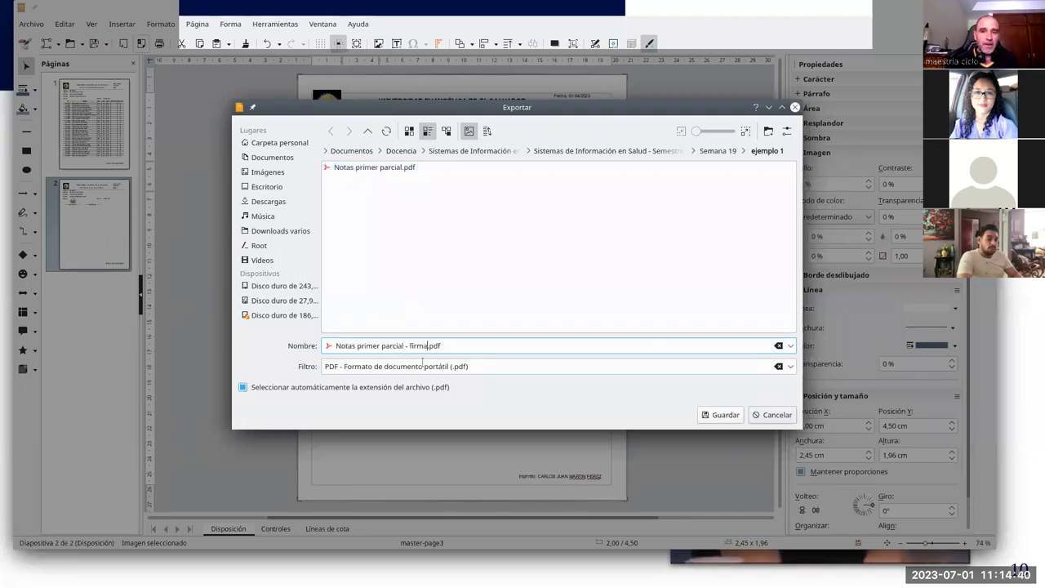
pyautogui.write('das')
pyautogui.press('Return')
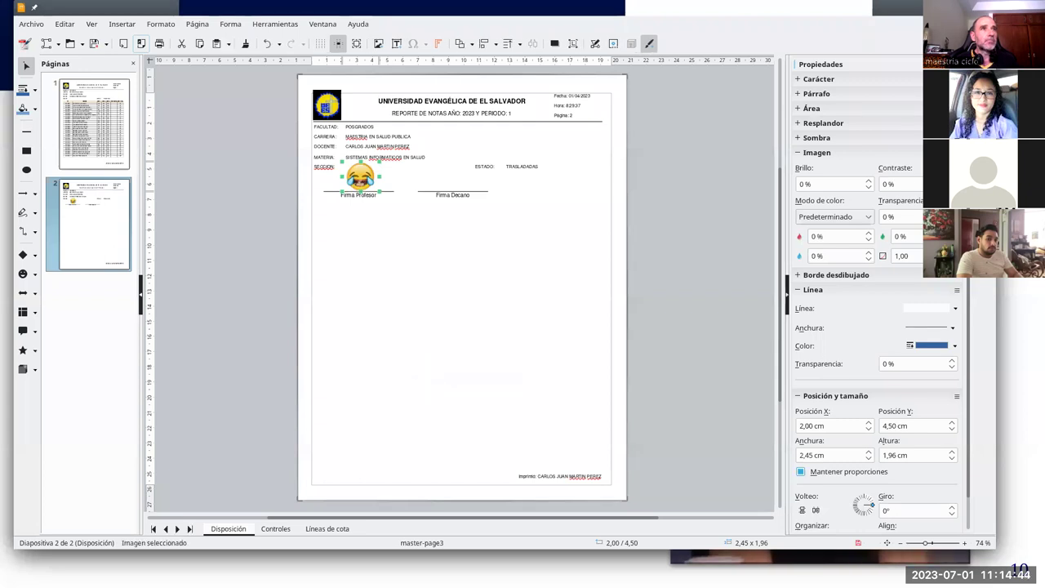
# Step: Close the document without saving and move the LibreOffice start window aside
pyautogui.hotkey('ctrl', 'w')
pyautogui.click(559, 325)
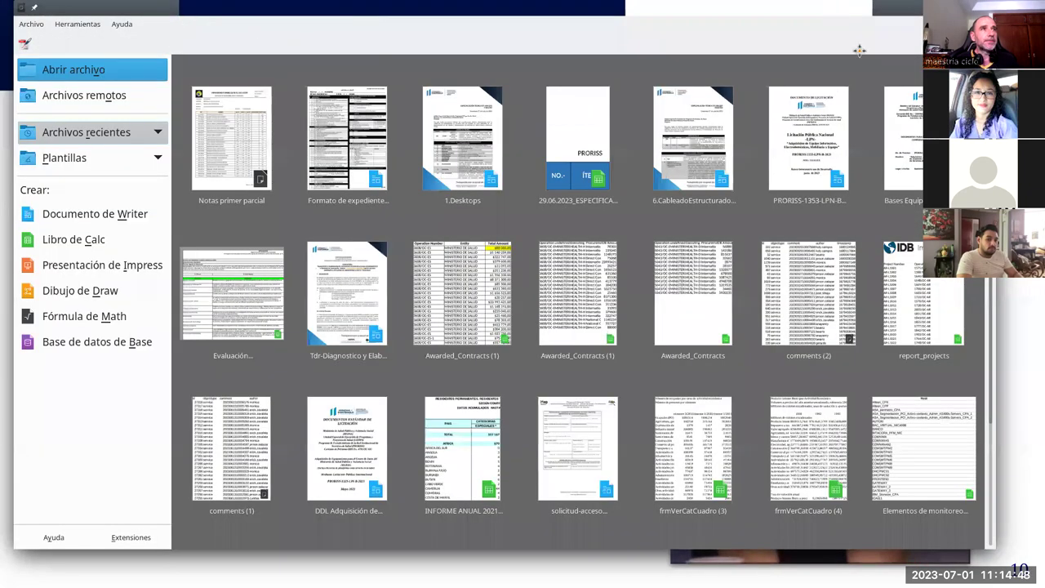
pyautogui.moveTo(858, 51); pyautogui.dragTo(1041, 350)
# Step: Open the signed grade report PDF in Okular and scroll down through it
pyautogui.click(400, 130)
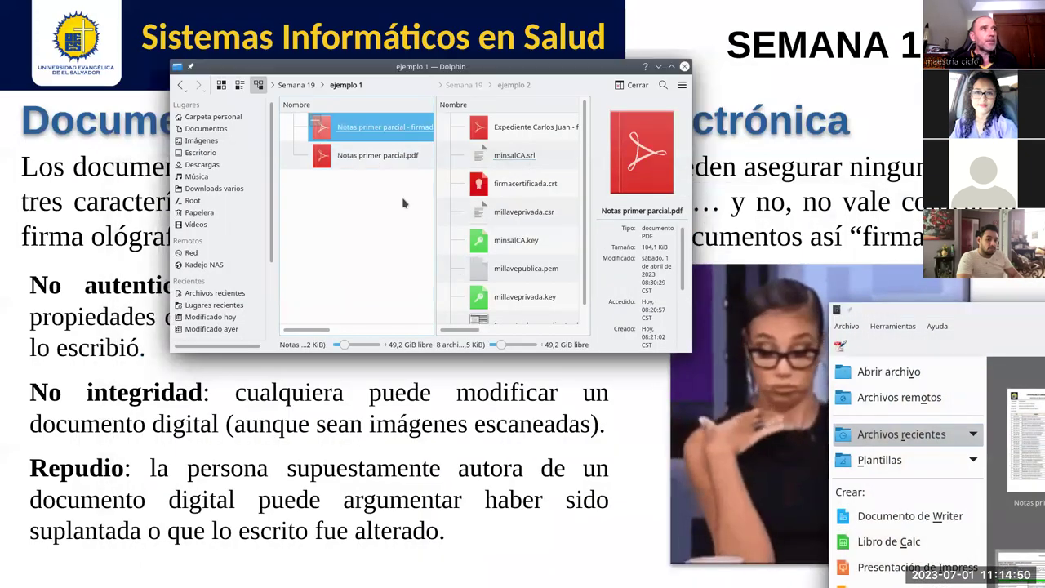
pyautogui.press('Return')
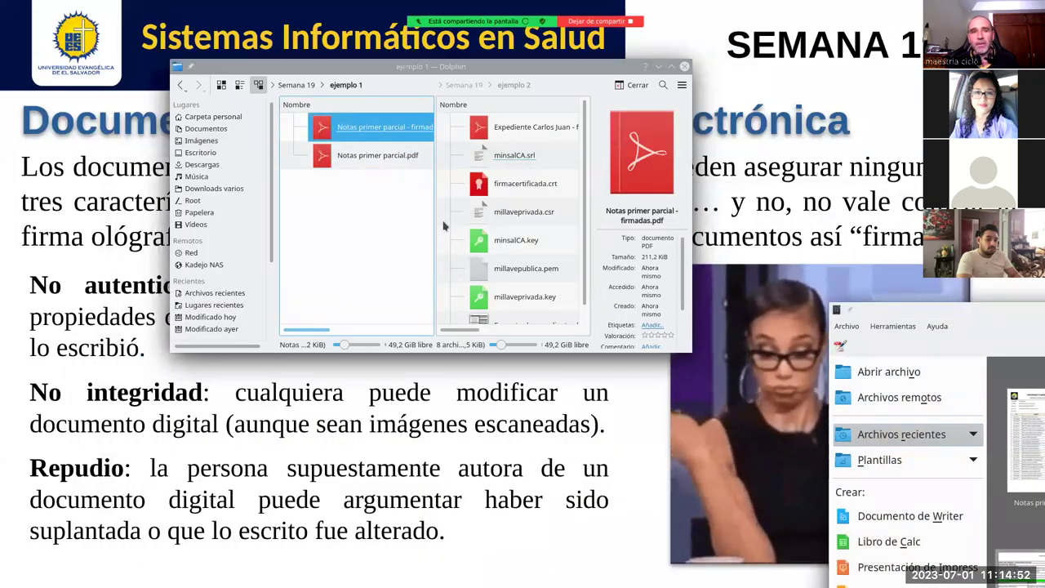
pyautogui.scroll(-5, 359, 317)
pyautogui.scroll(-10, 355, 320)
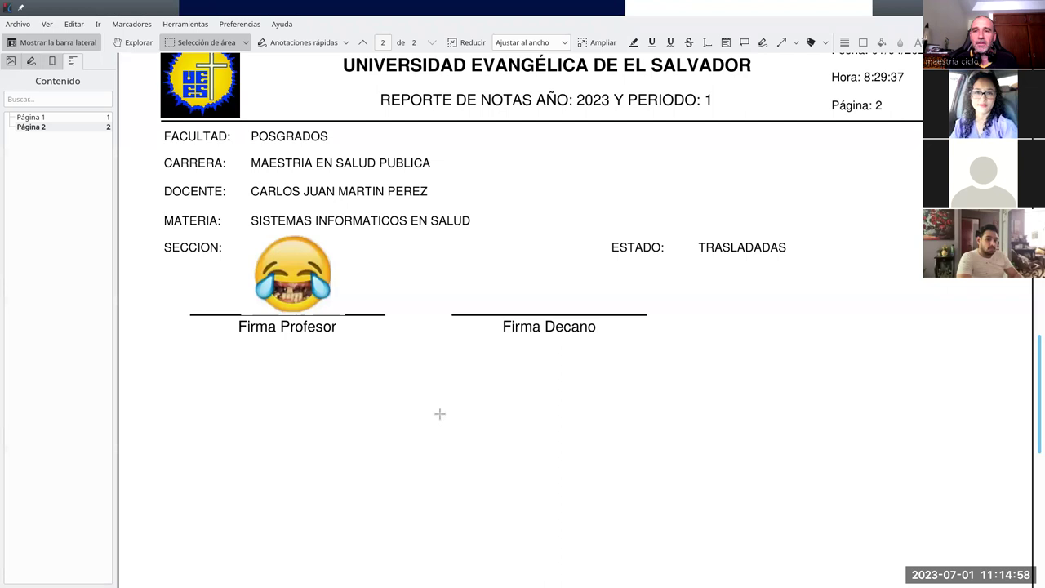
# Step: Scroll back and forth through both report pages, then quit Okular
pyautogui.scroll(10, 461, 380)
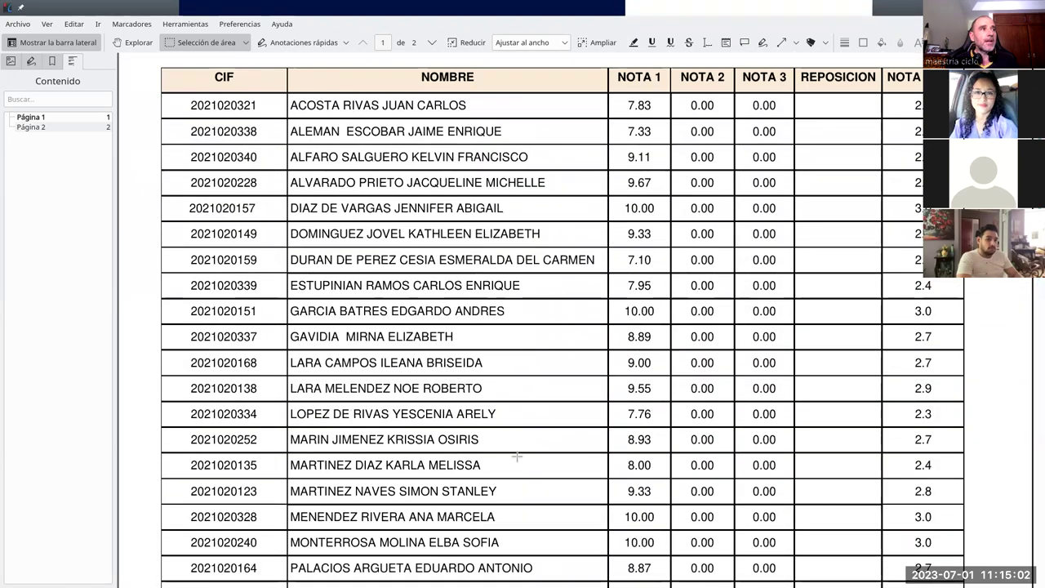
pyautogui.scroll(-2, 578, 298)
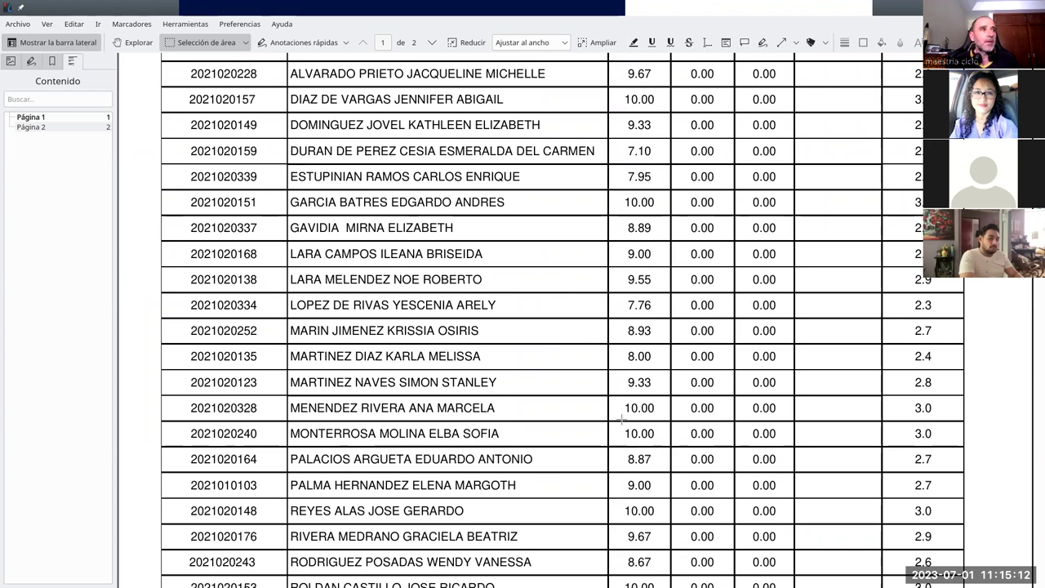
pyautogui.scroll(4, 576, 376)
pyautogui.scroll(-2, 576, 376)
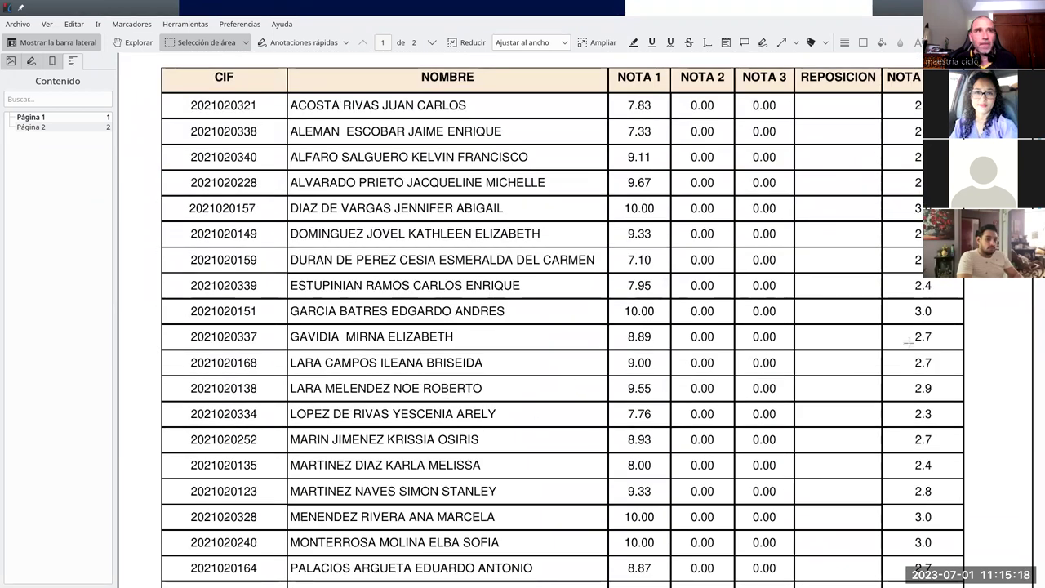
pyautogui.scroll(-10, 701, 437)
pyautogui.scroll(-8, 434, 469)
pyautogui.scroll(16, 322, 373)
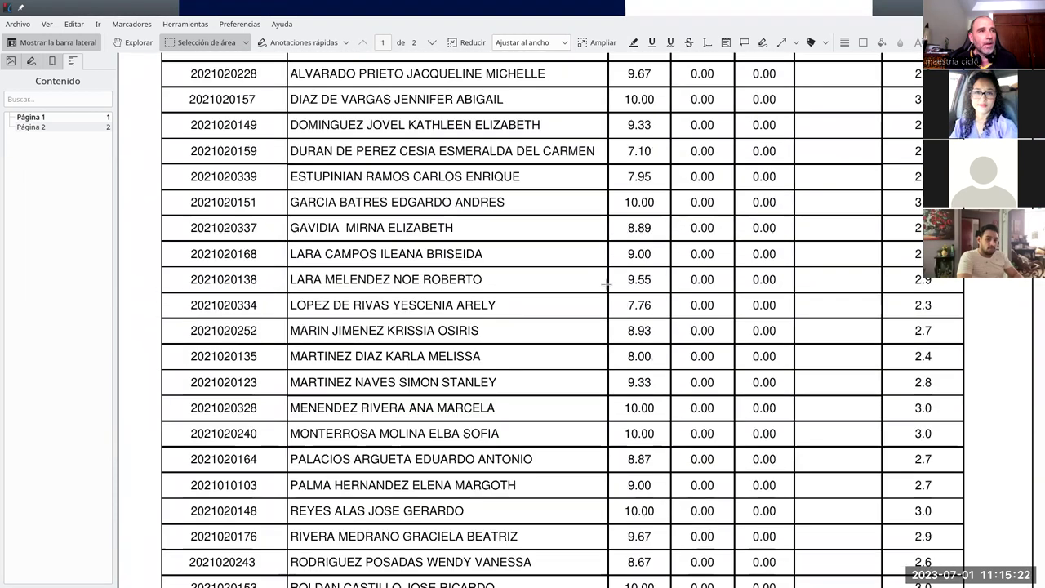
pyautogui.scroll(3, 606, 284)
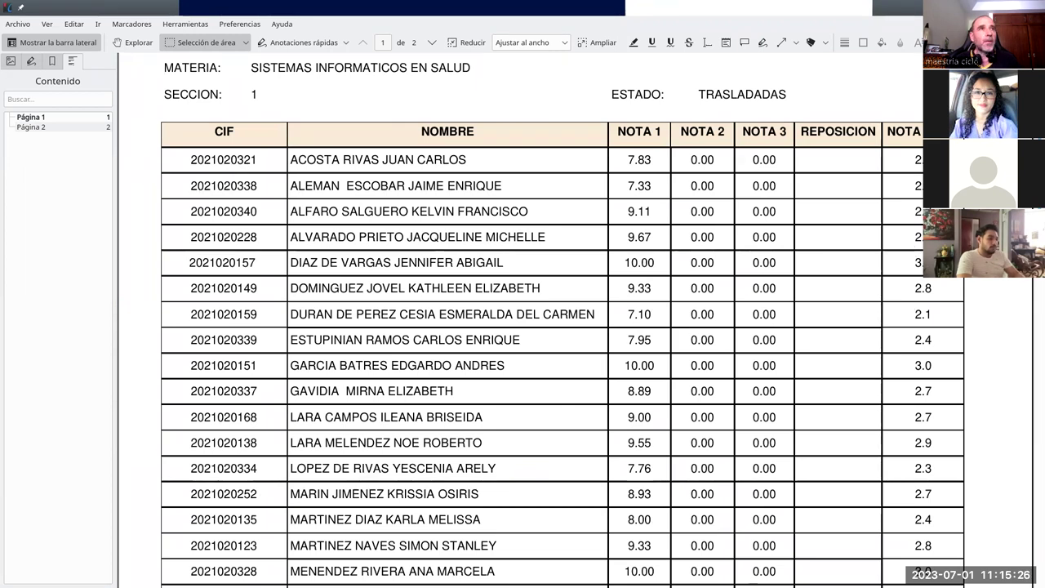
pyautogui.hotkey('ctrl', 'q')
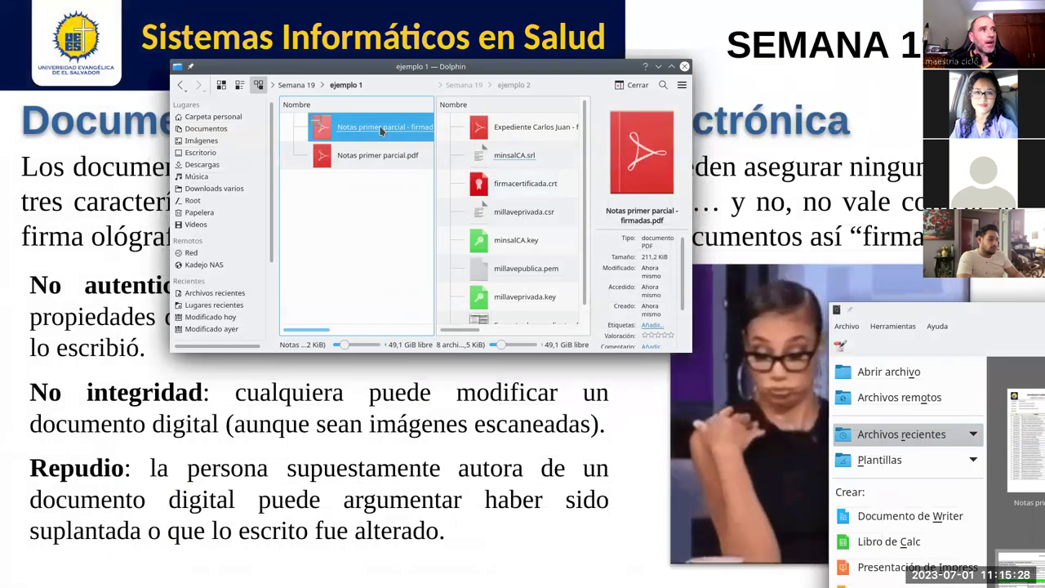
# Step: Open the signed PDF with LibreOffice Draw, maximize the window, and show page 2
pyautogui.rightClick(380, 131)
pyautogui.moveTo(506, 147)
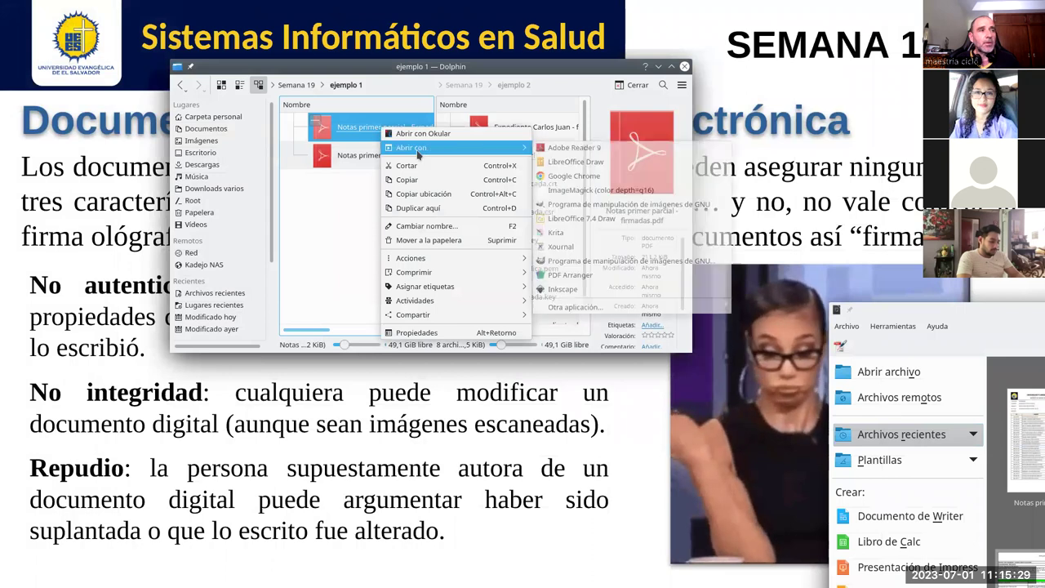
pyautogui.click(608, 163)
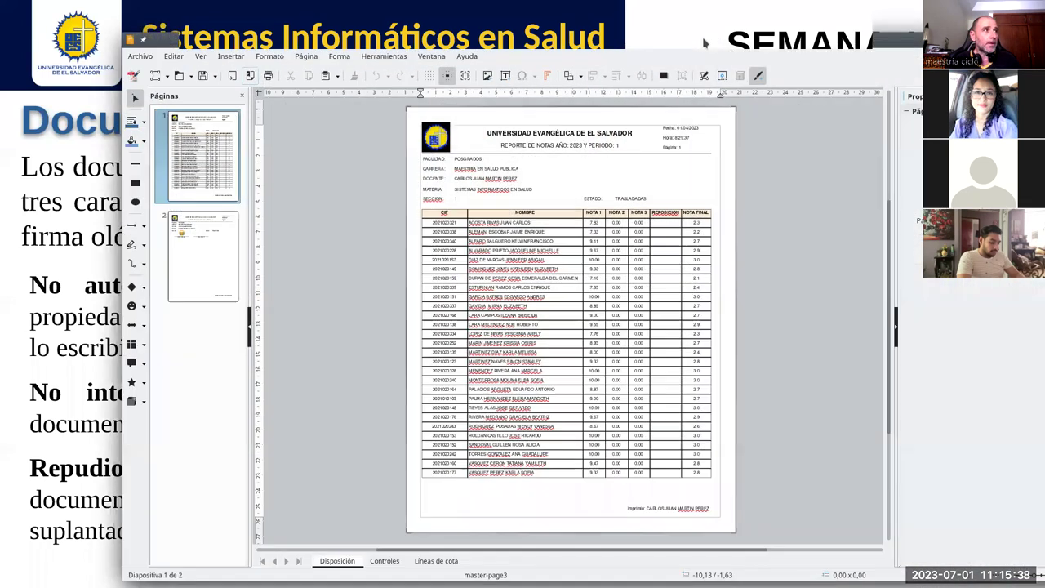
pyautogui.doubleClick(703, 43)
pyautogui.click(96, 218)
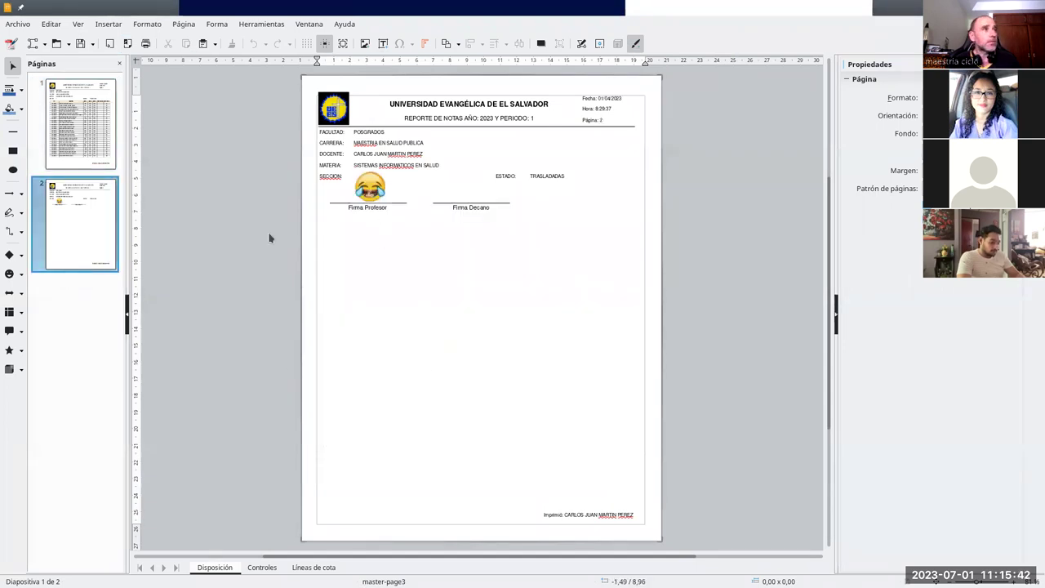
# Step: Change the 9.55 grade in the NOTA 1 column on page 1 to 9.95
pyautogui.click(62, 120)
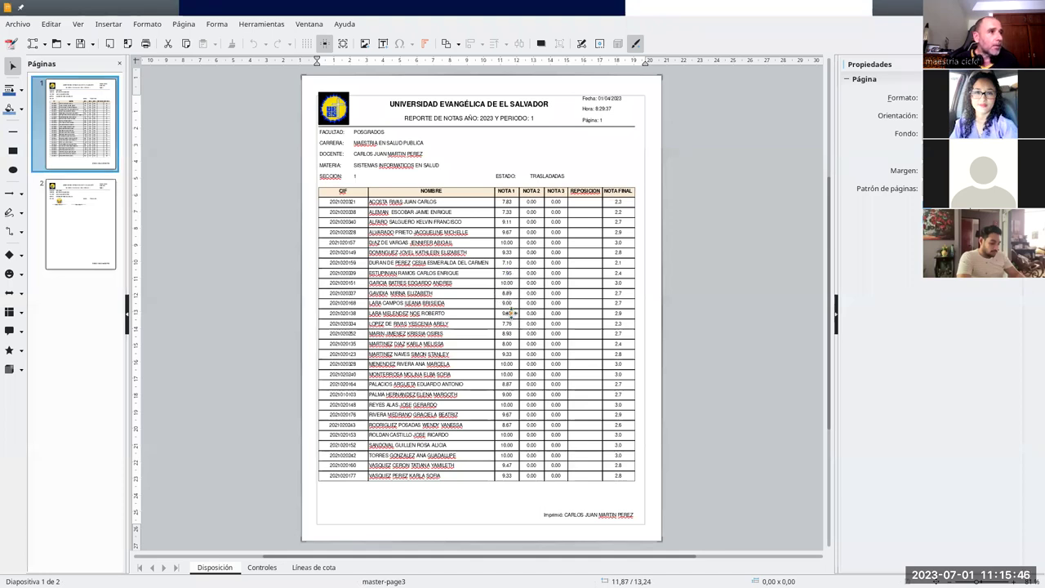
pyautogui.click(513, 332)
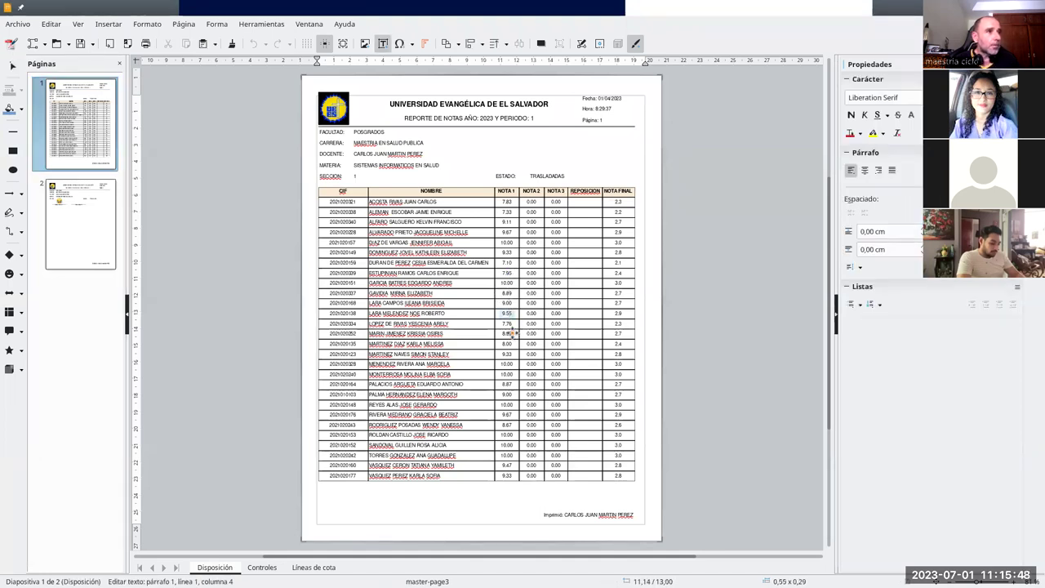
pyautogui.write('95')
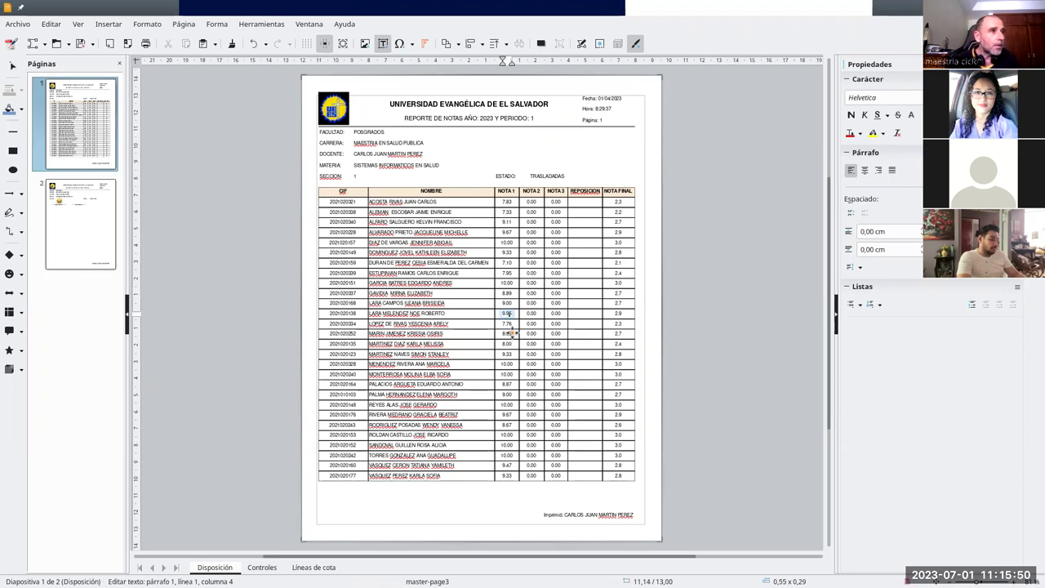
pyautogui.click(257, 294)
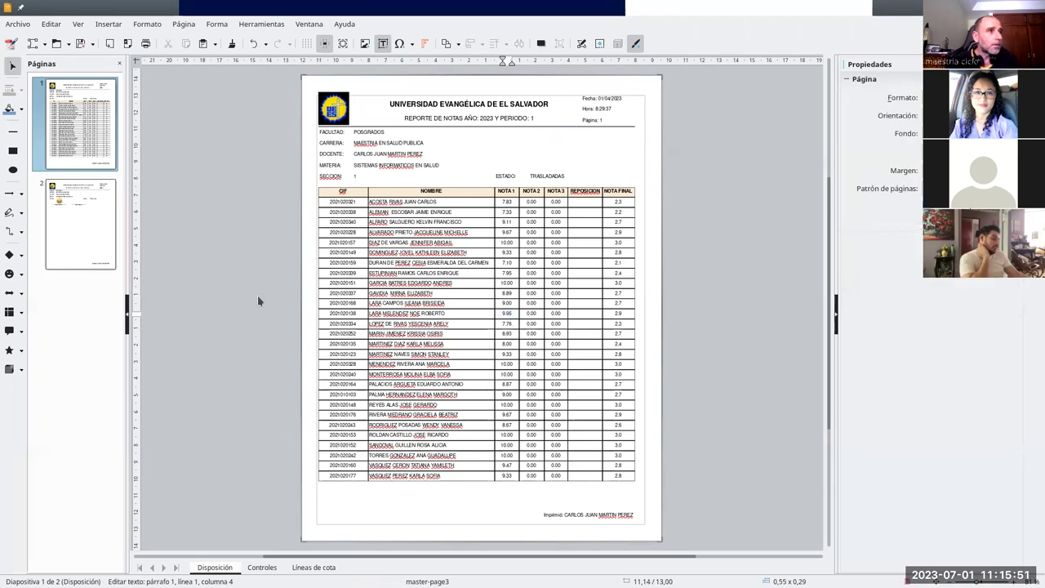
# Step: Export the report directly as 'Notas primer parcial - firmadas - alteradas.pdf' and close the drawing
pyautogui.click(127, 43)
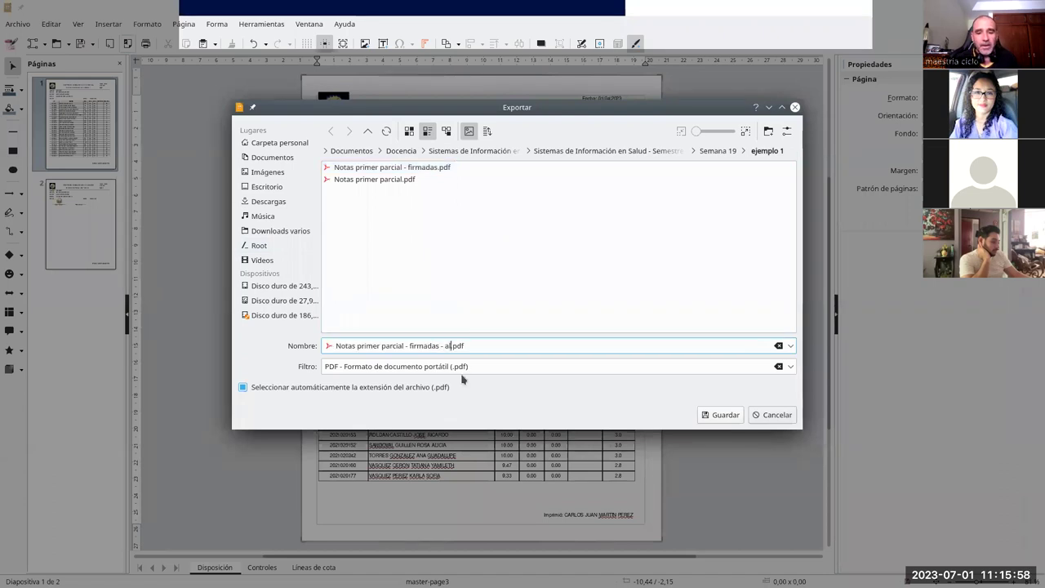
pyautogui.write('alteradas')
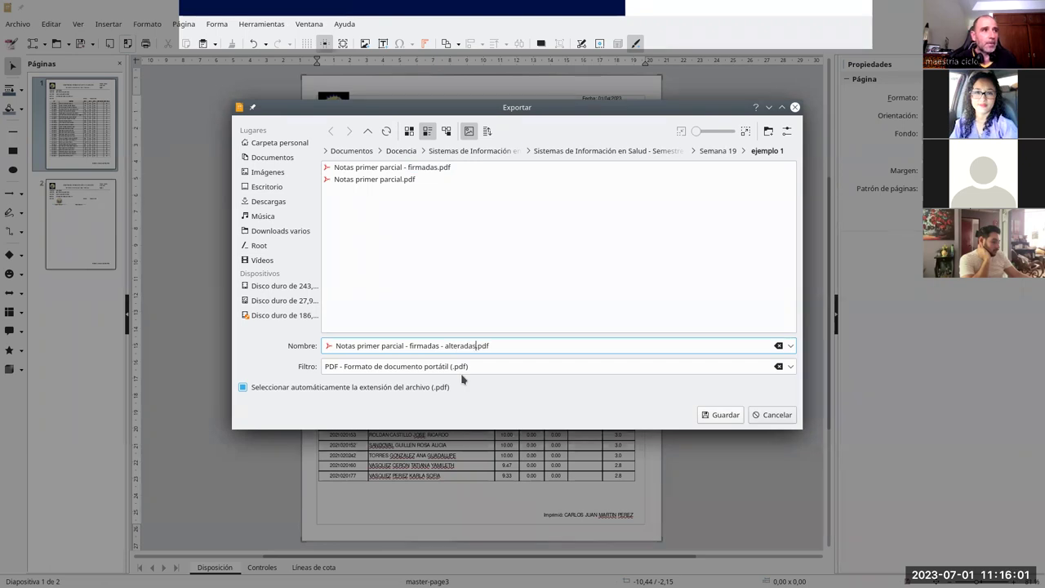
pyautogui.press('Return')
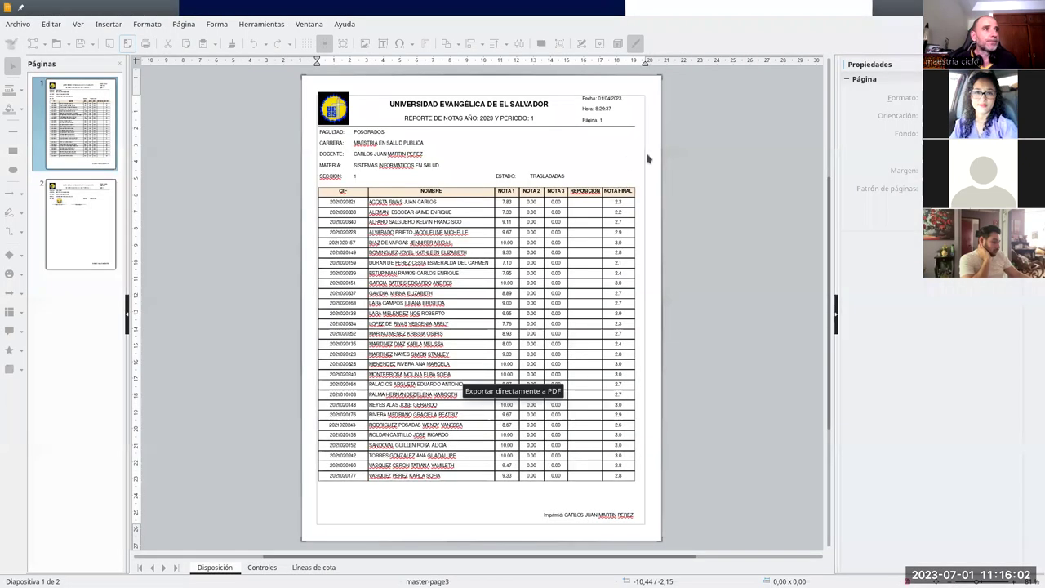
pyautogui.hotkey('ctrl', 'w')
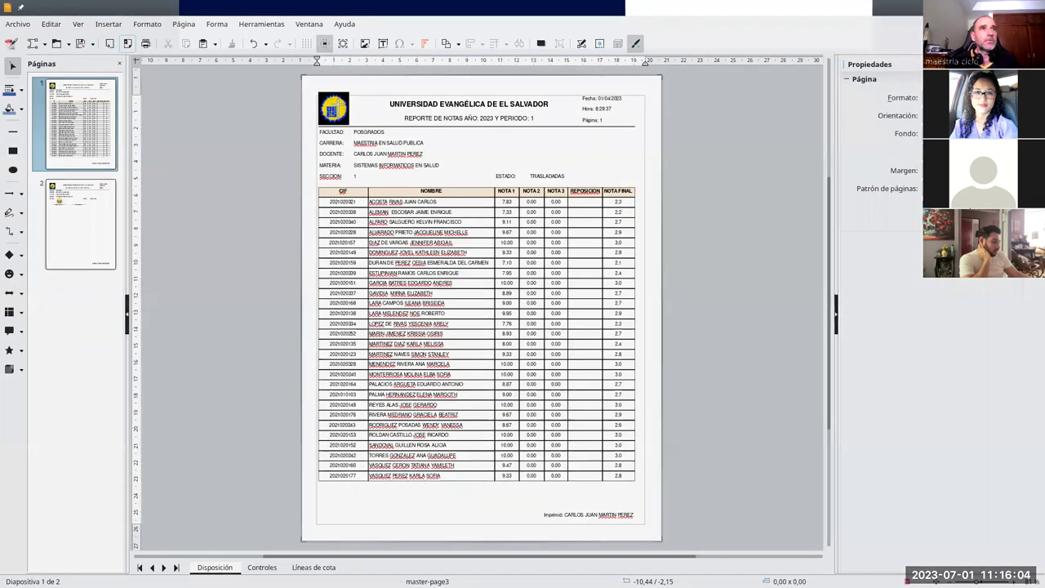
# Step: Discard the Draw changes and open the altered PDF from Dolphin in Okular
pyautogui.click(595, 343)
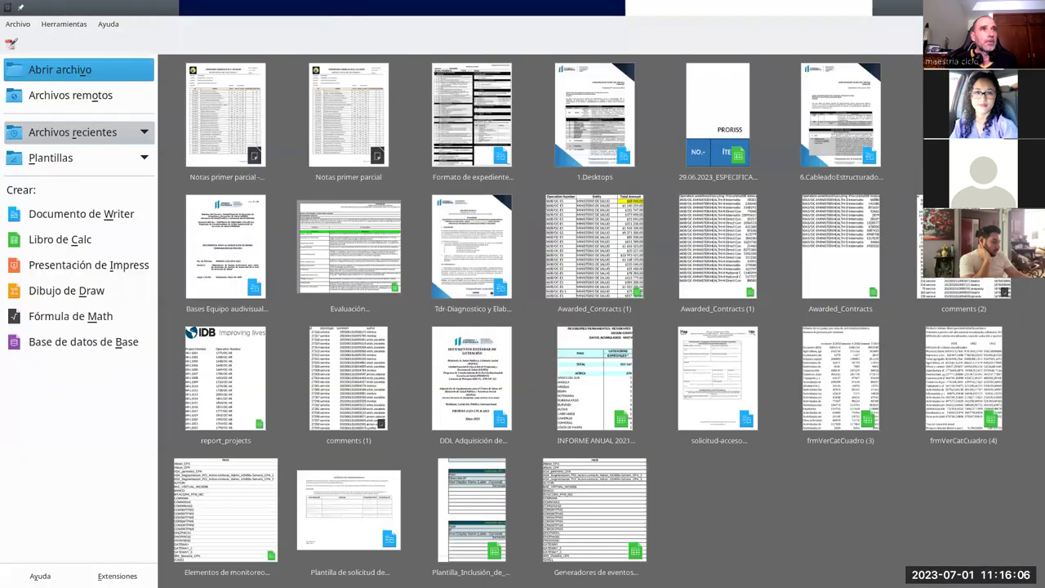
pyautogui.hotkey('alt', 'Tab')
pyautogui.click(394, 129)
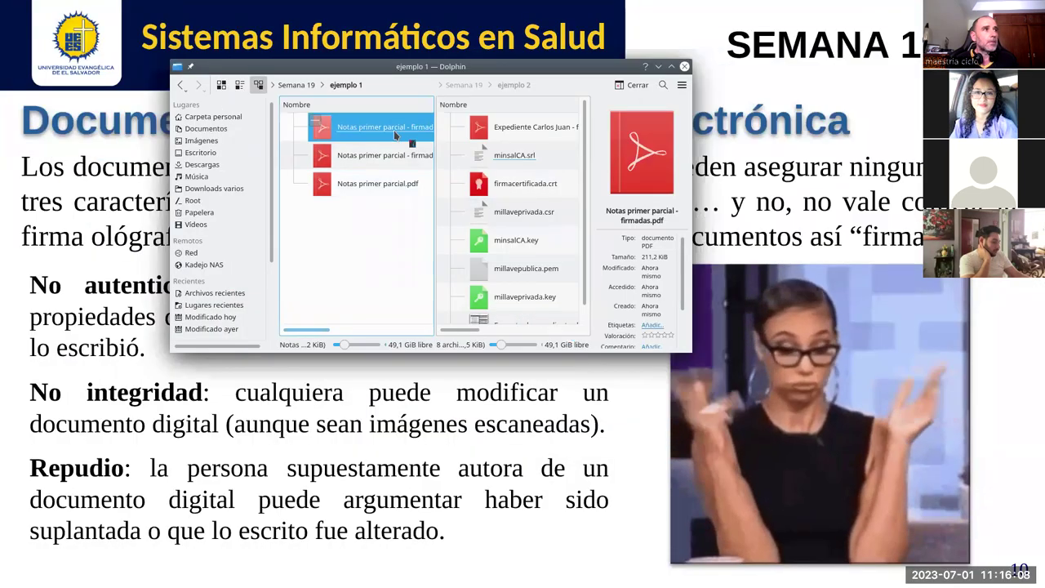
pyautogui.moveTo(393, 130); pyautogui.dragTo(585, 259)
pyautogui.press('Return')
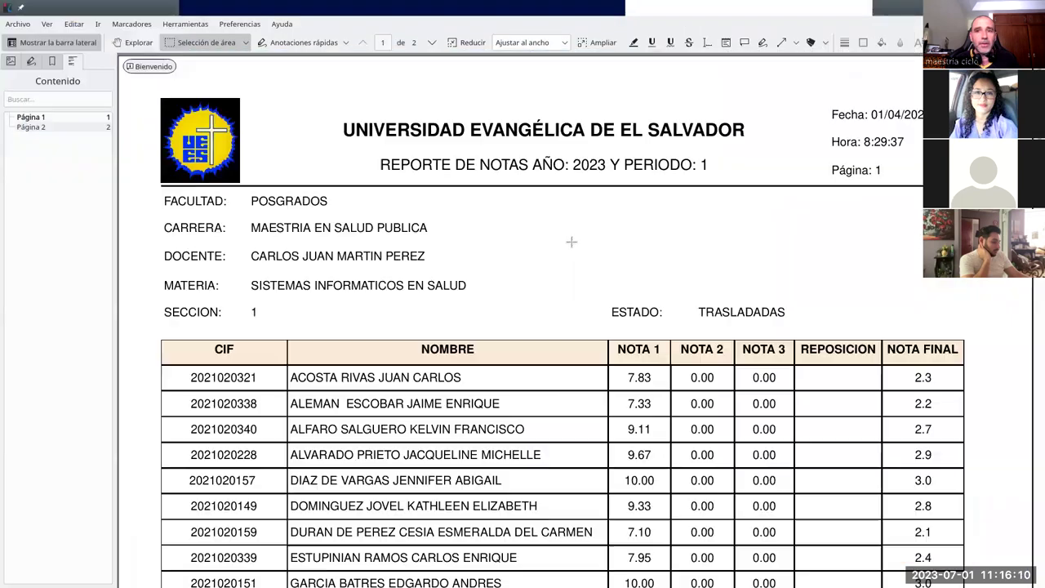
# Step: Scroll through the altered report to check the 9.95 grade, then leave the viewer
pyautogui.scroll(-5, 390, 334)
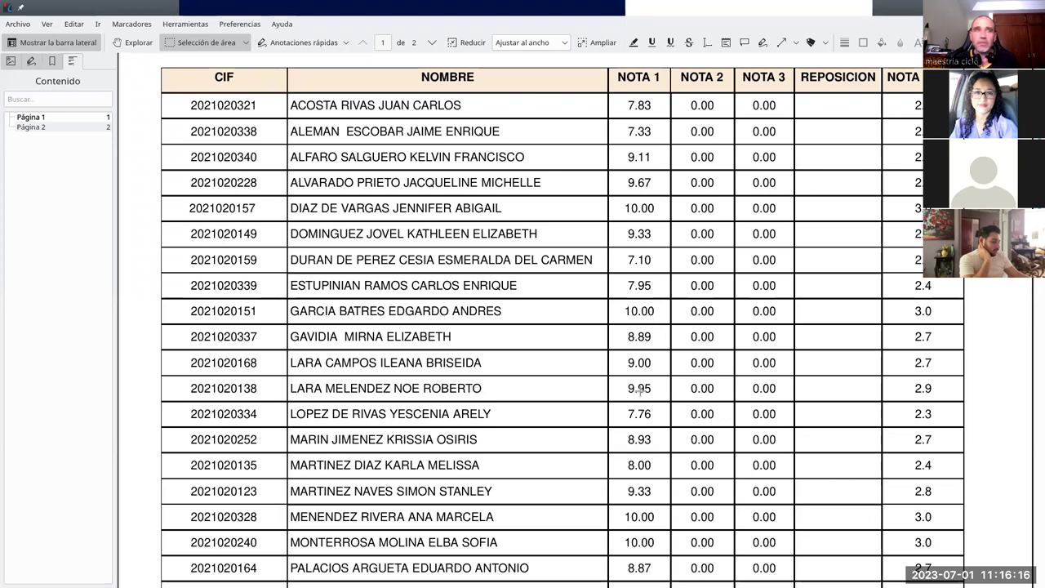
pyautogui.scroll(-15, 556, 399)
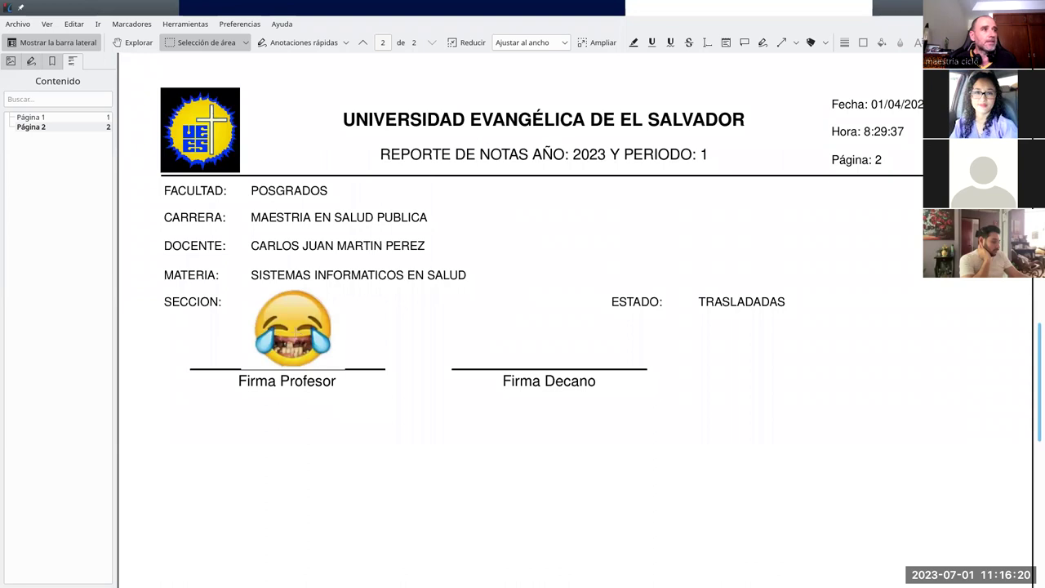
pyautogui.scroll(15, 526, 410)
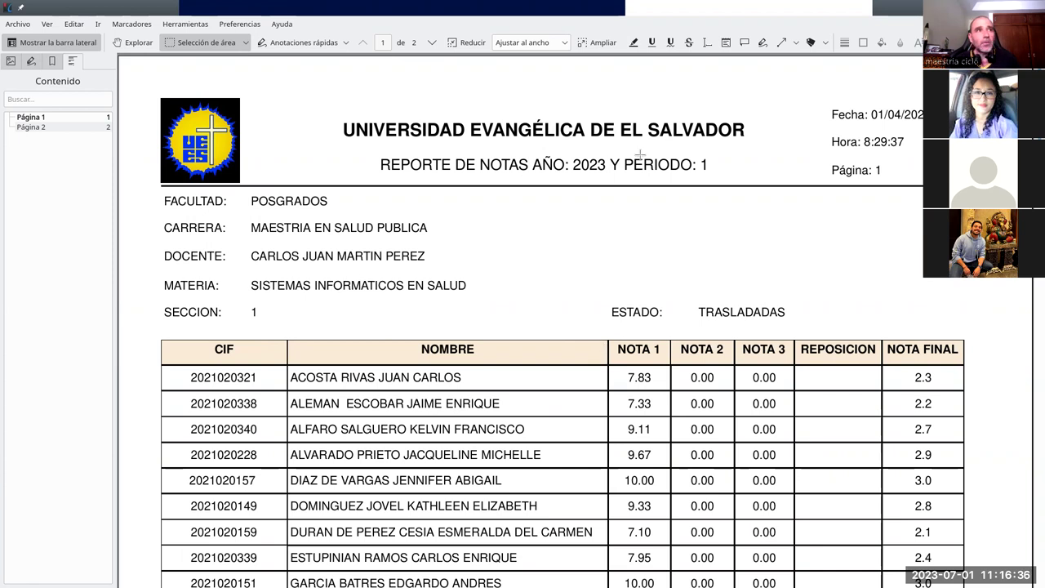
pyautogui.hotkey('alt', 'Tab')
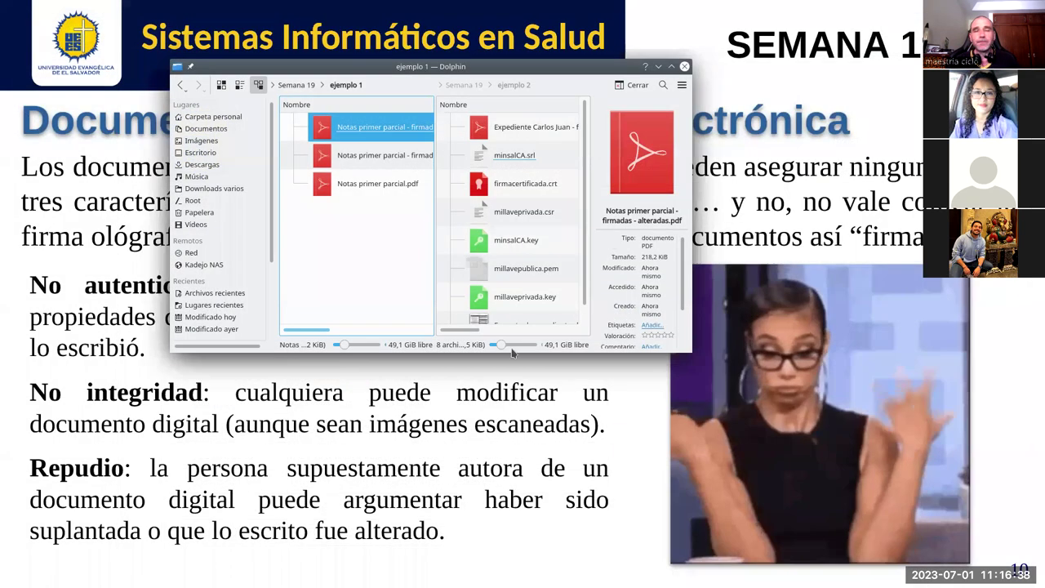
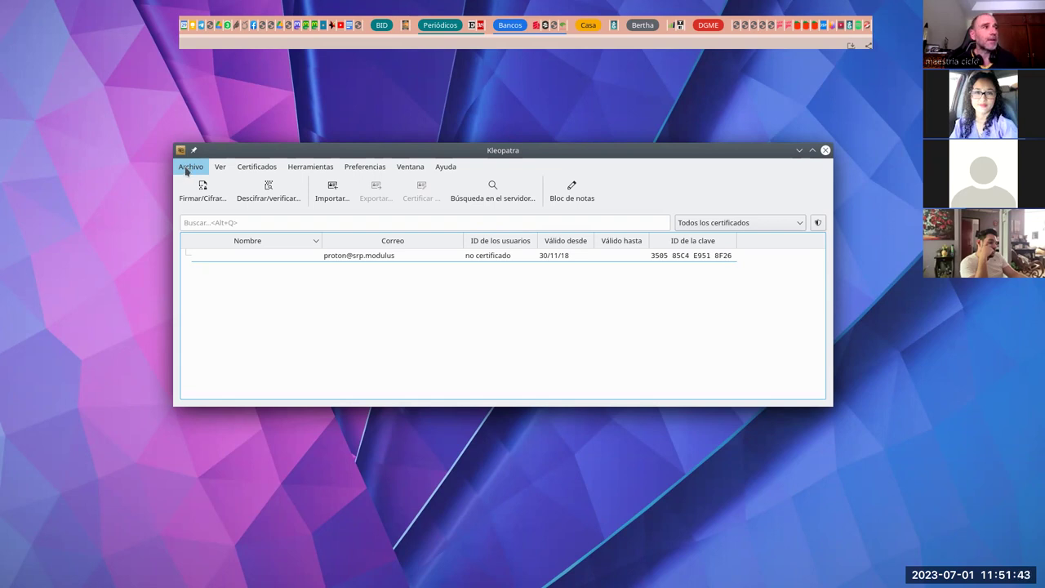
# Step: Start a new OpenPGP key pair with the user's name and e-mail address, reaching the passphrase prompt
pyautogui.click(189, 167)
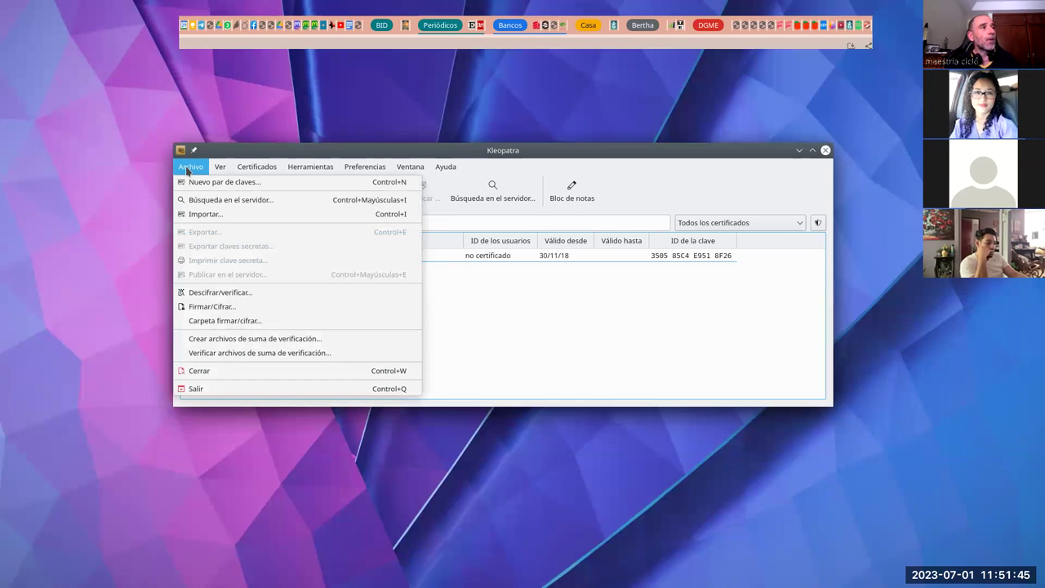
pyautogui.click(234, 183)
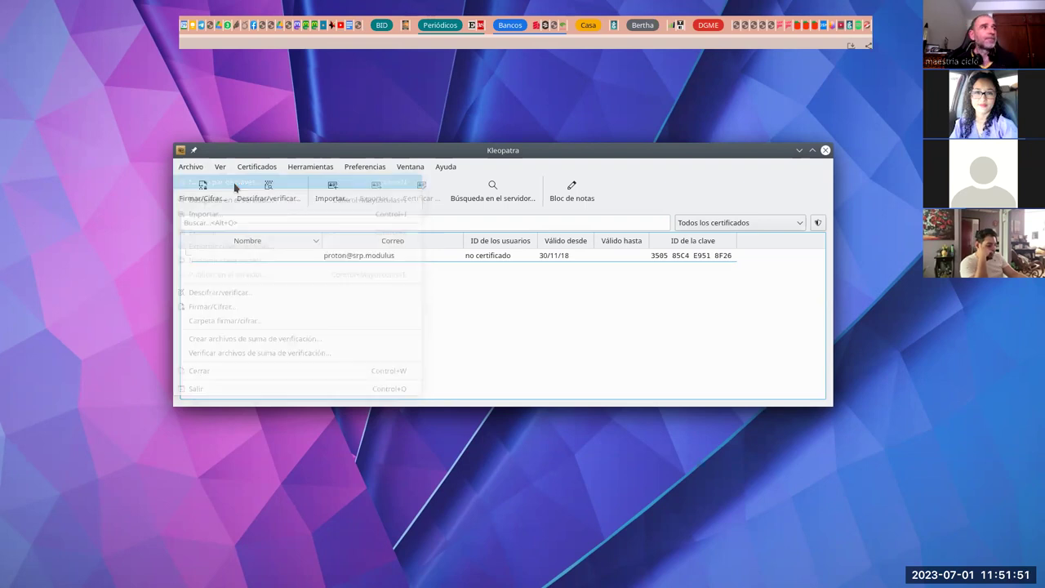
pyautogui.click(454, 239)
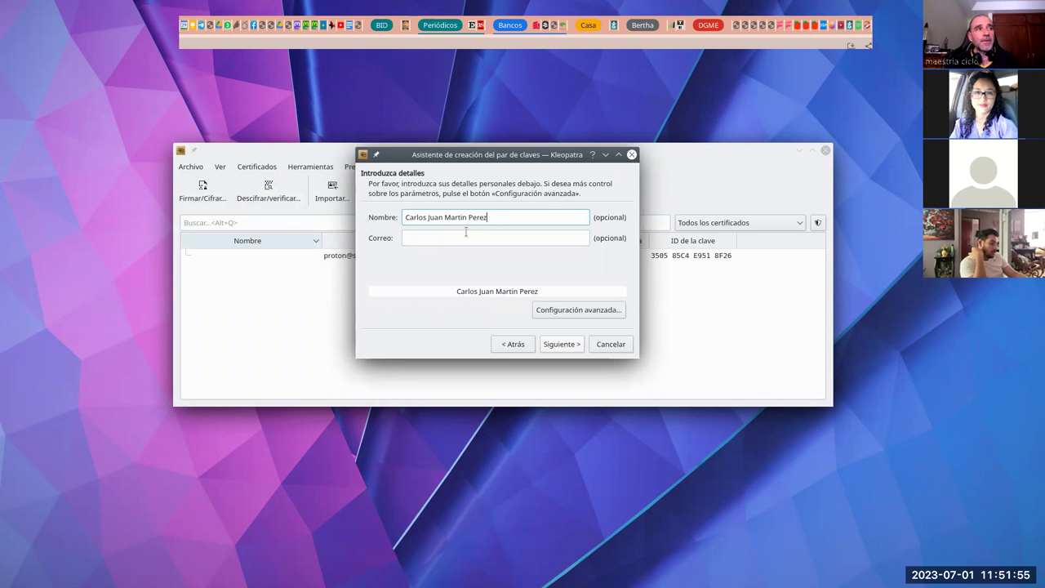
pyautogui.click(438, 236)
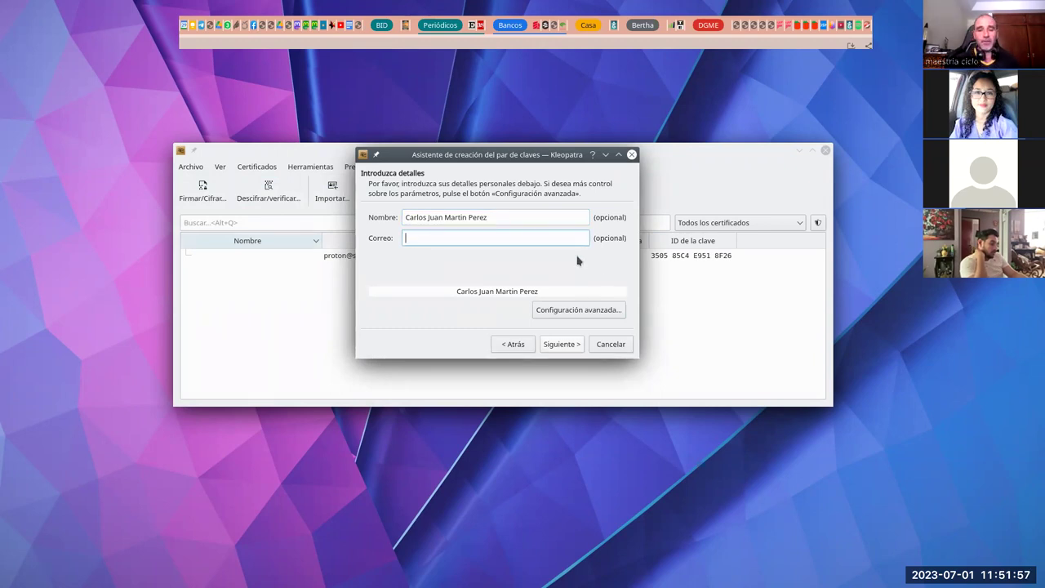
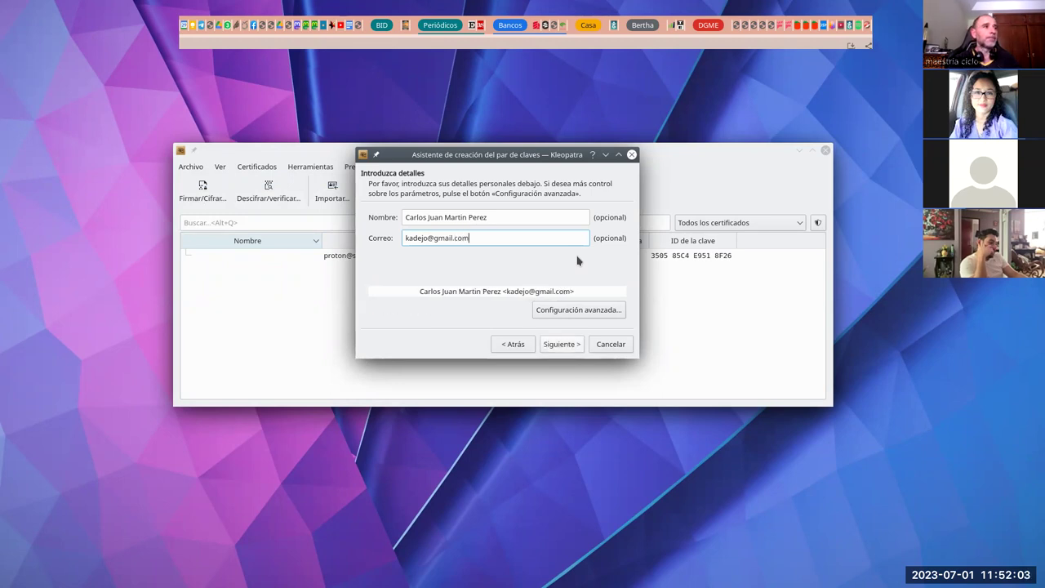
pyautogui.click(563, 345)
pyautogui.click(562, 344)
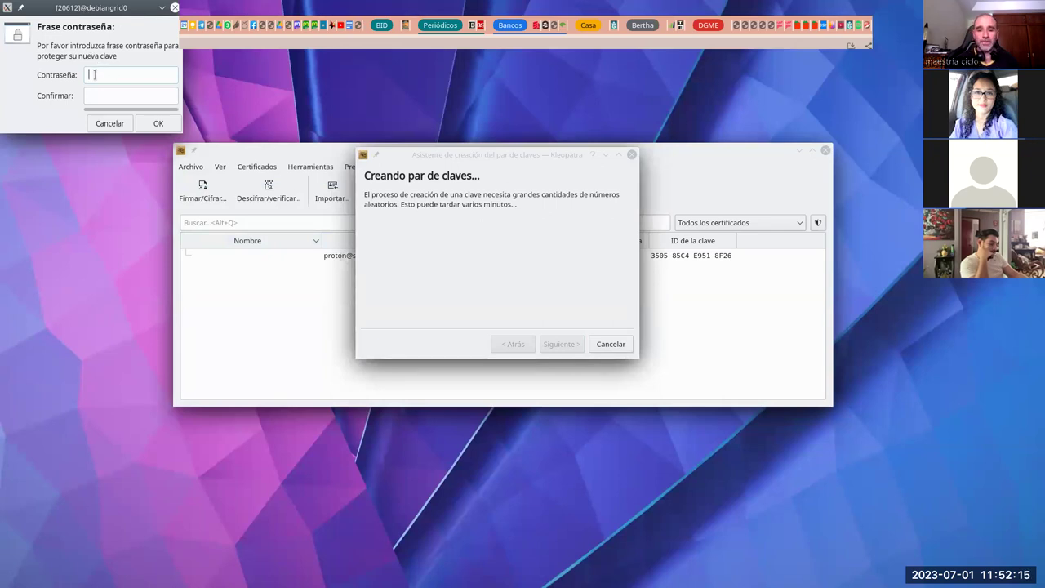
# Step: Set and confirm the new key's passphrase, then finish the wizard, adding the key valid 1/7/23–1/7/25
pyautogui.write('•••••')
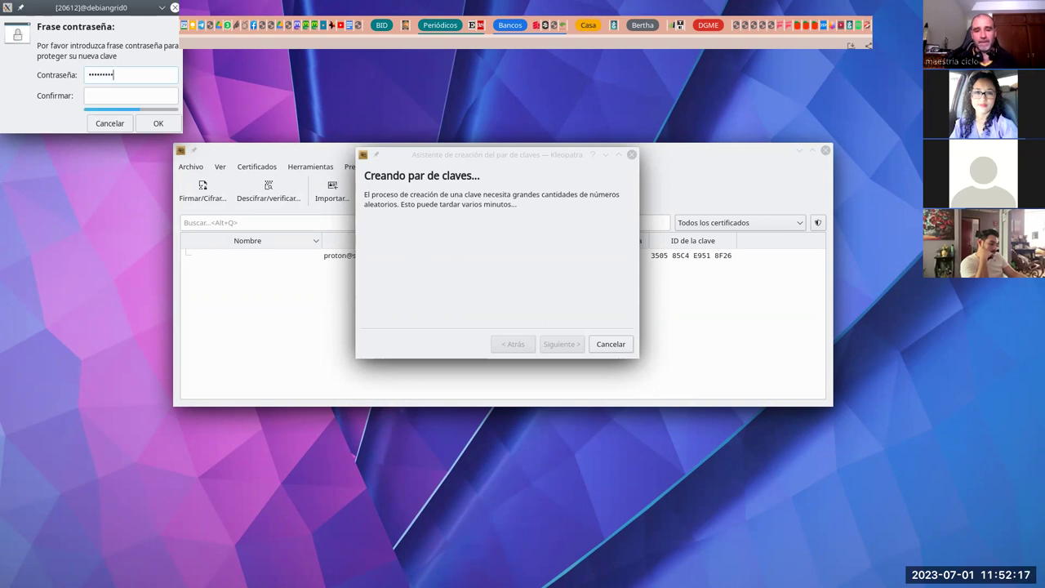
pyautogui.press('Tab')
pyautogui.write('••••••••')
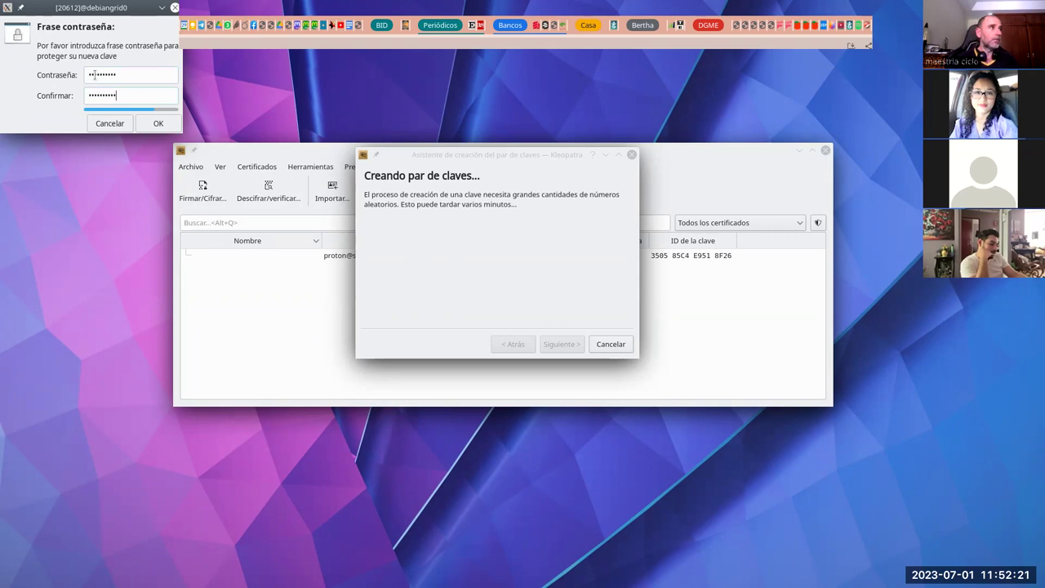
pyautogui.click(158, 123)
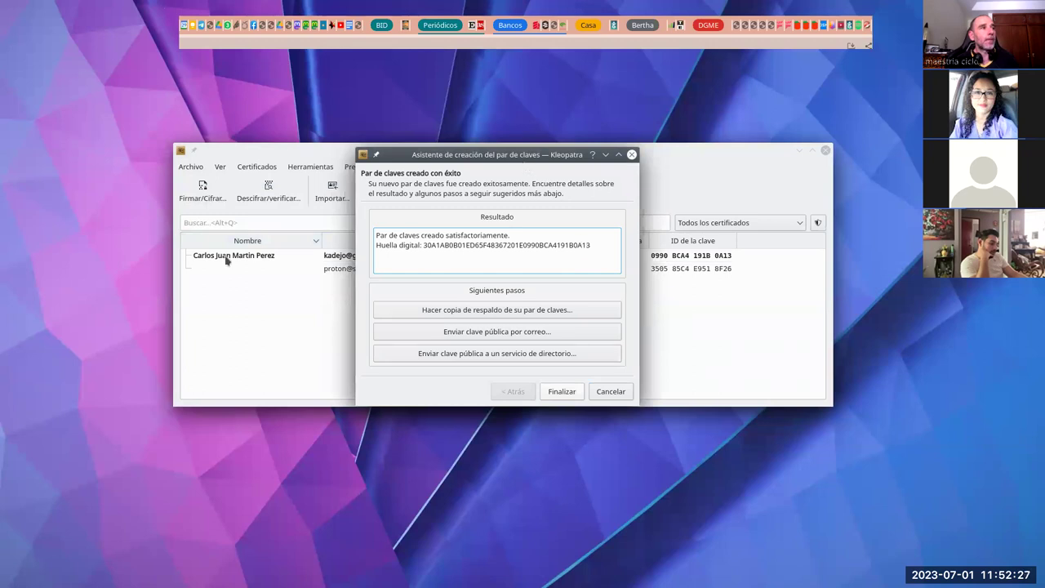
pyautogui.moveTo(435, 160); pyautogui.dragTo(423, 307)
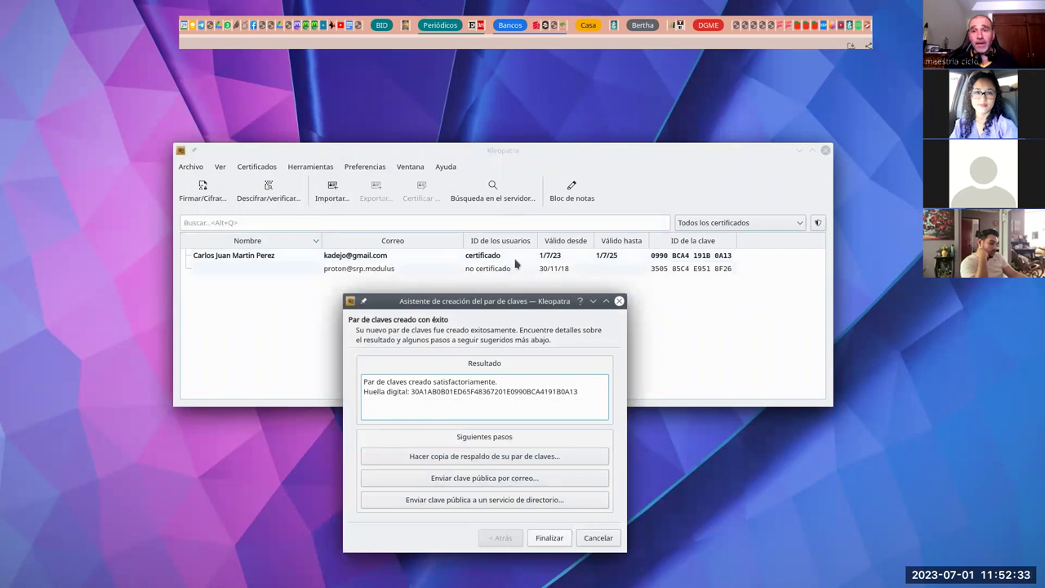
pyautogui.moveTo(470, 304); pyautogui.dragTo(452, 139)
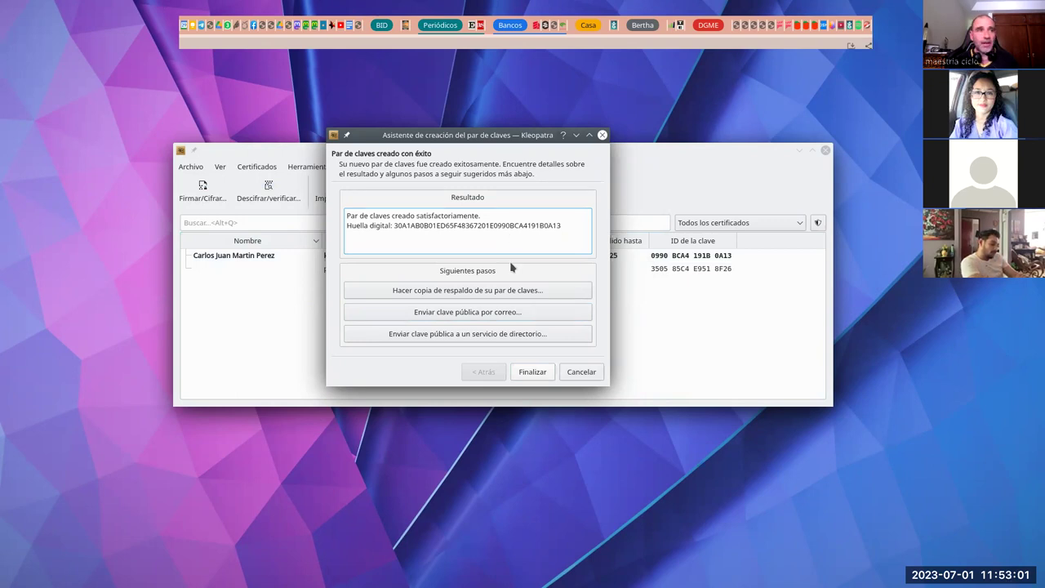
pyautogui.click(531, 371)
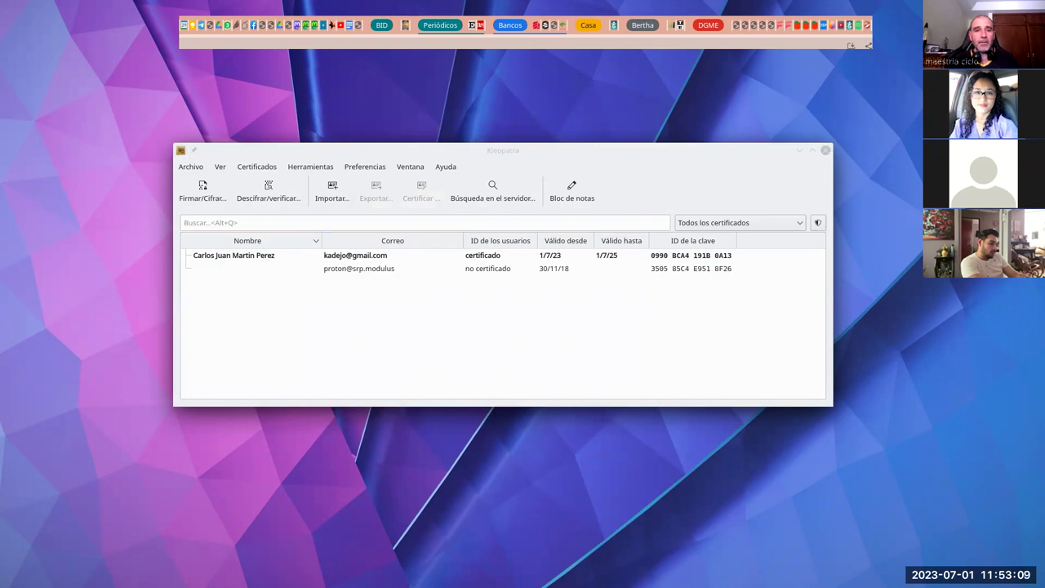
# Step: Preview Notas primer parcial.pdf in Okular, close it, and arrange Dolphin beside Kleopatra
pyautogui.click(744, 231)
pyautogui.doubleClick(744, 231)
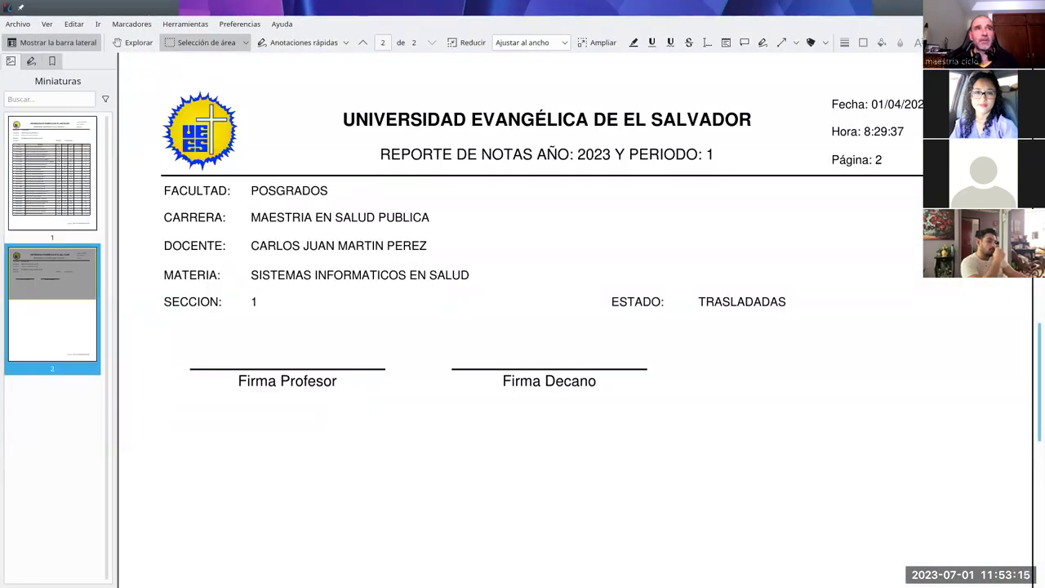
pyautogui.hotkey('ctrl', 'q')
pyautogui.moveTo(756, 114); pyautogui.dragTo(805, 158)
pyautogui.moveTo(259, 159); pyautogui.dragTo(174, 161)
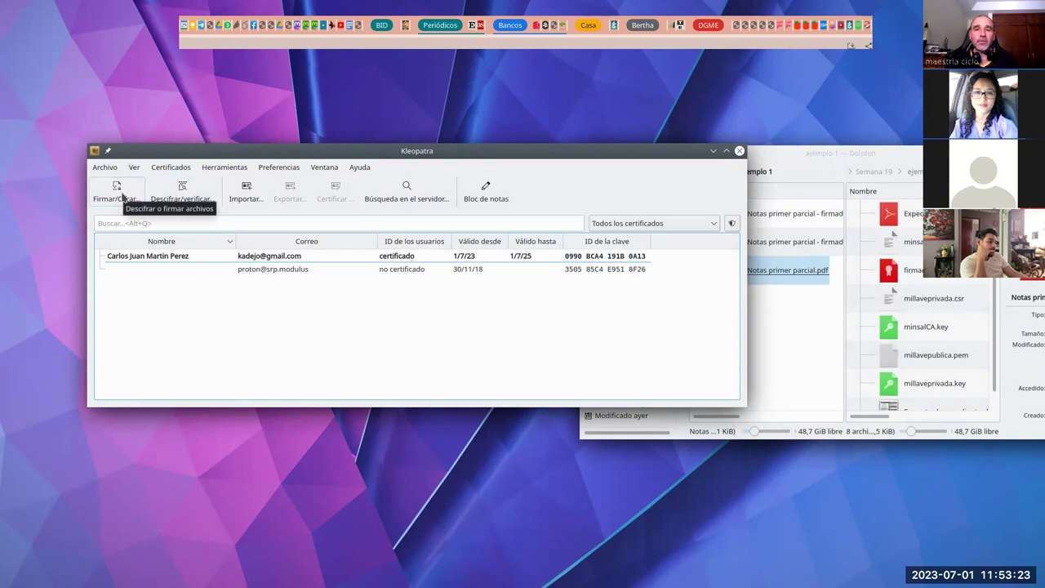
# Step: Sign Notas primer parcial.pdf without encryption, creating the detached signature Notas primer parcial.pdf.sig
pyautogui.click(120, 198)
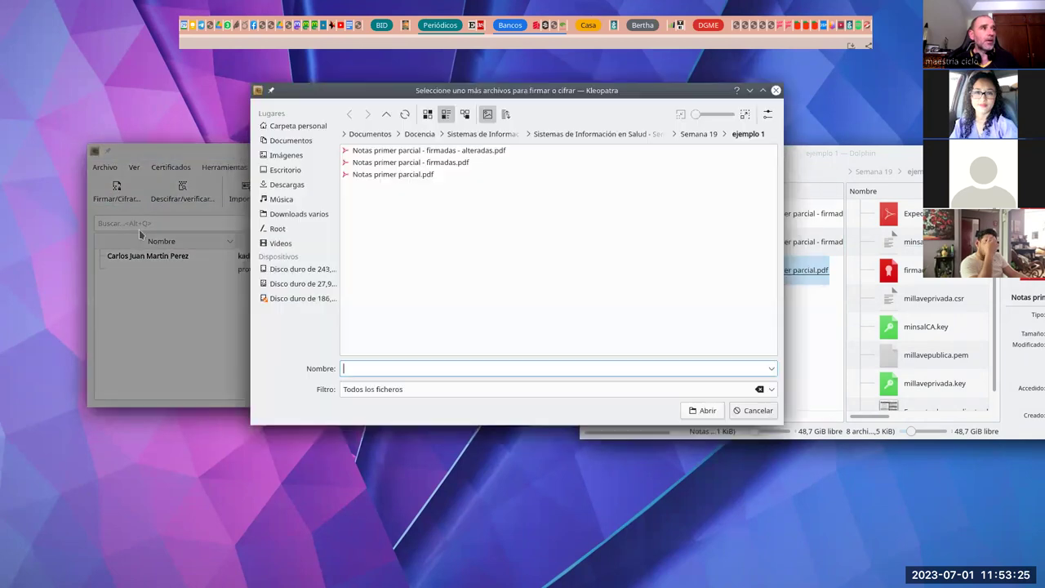
pyautogui.doubleClick(413, 175)
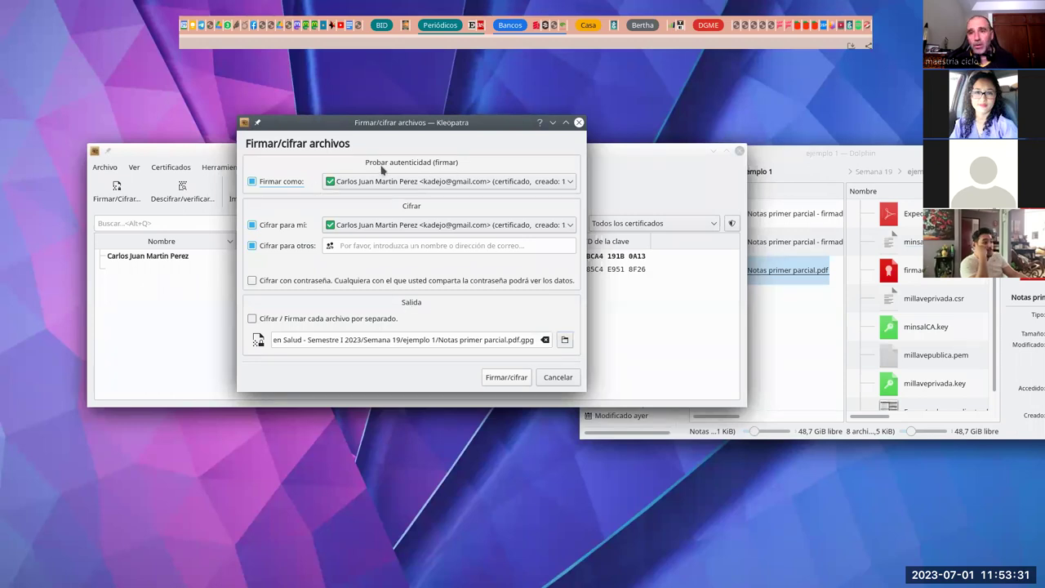
pyautogui.click(251, 224)
pyautogui.click(252, 245)
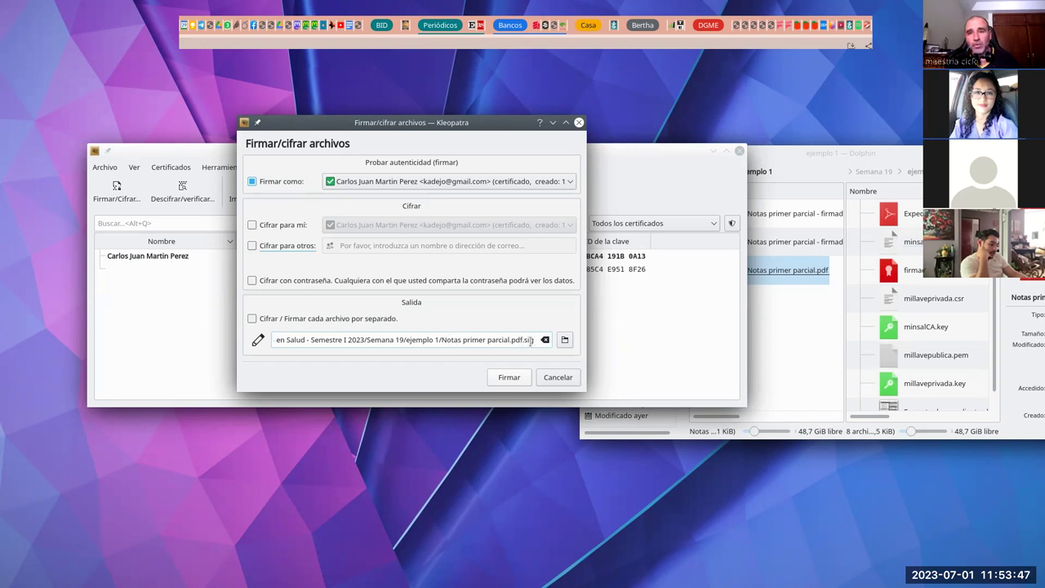
pyautogui.click(507, 377)
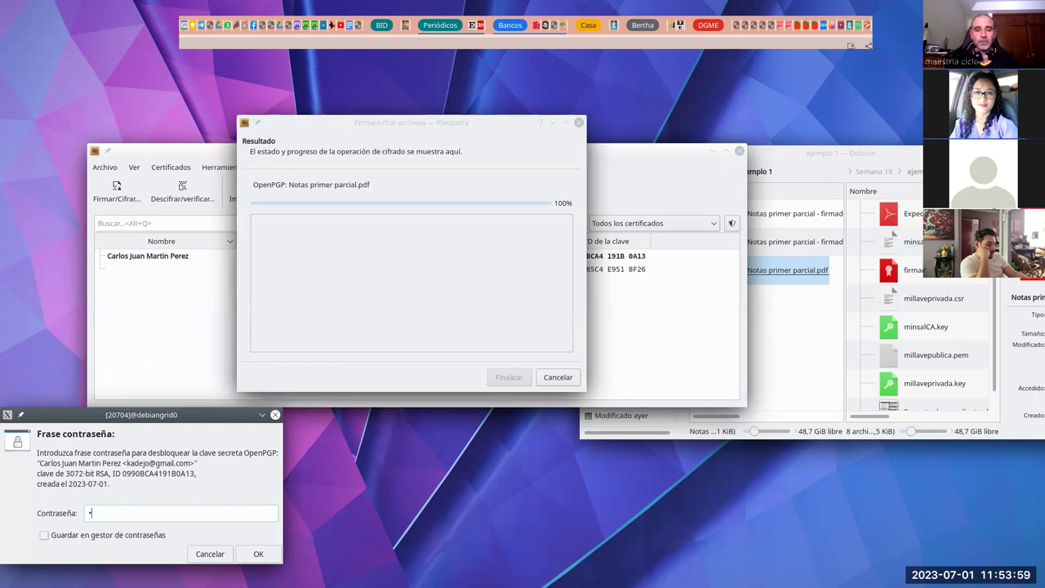
pyautogui.write('***')
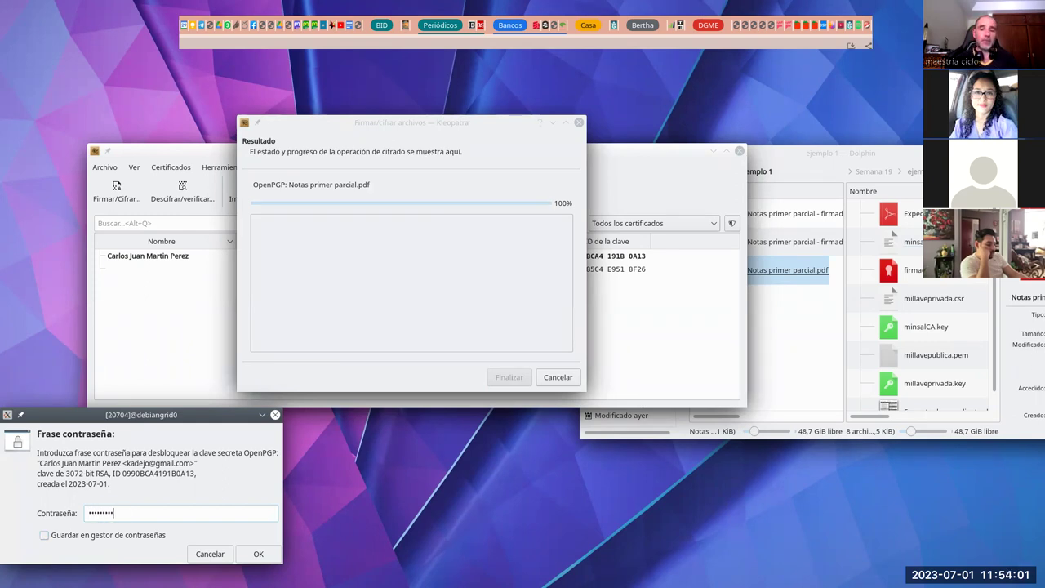
pyautogui.press('Return')
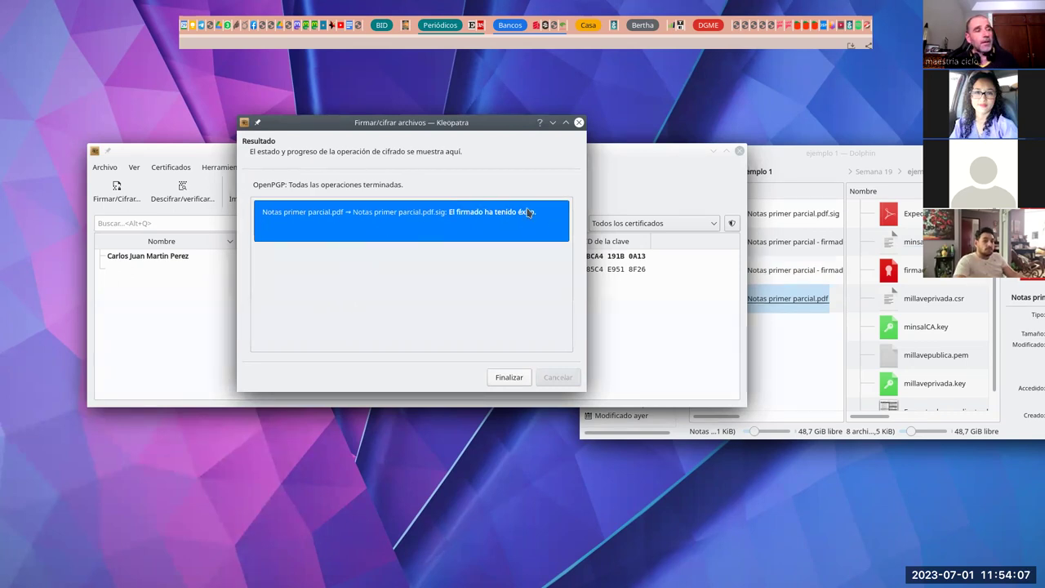
pyautogui.click(509, 377)
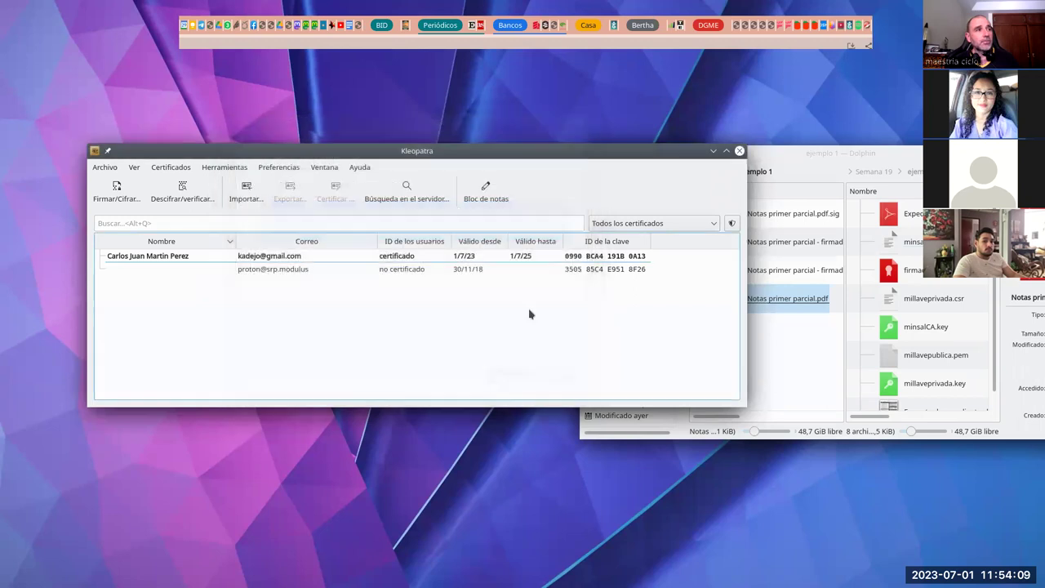
# Step: Close Dolphin's ejemplo 2 pane, leaving only ejemplo 1 with the PDF and its .sig file
pyautogui.click(861, 153)
pyautogui.moveTo(861, 154); pyautogui.dragTo(670, 127)
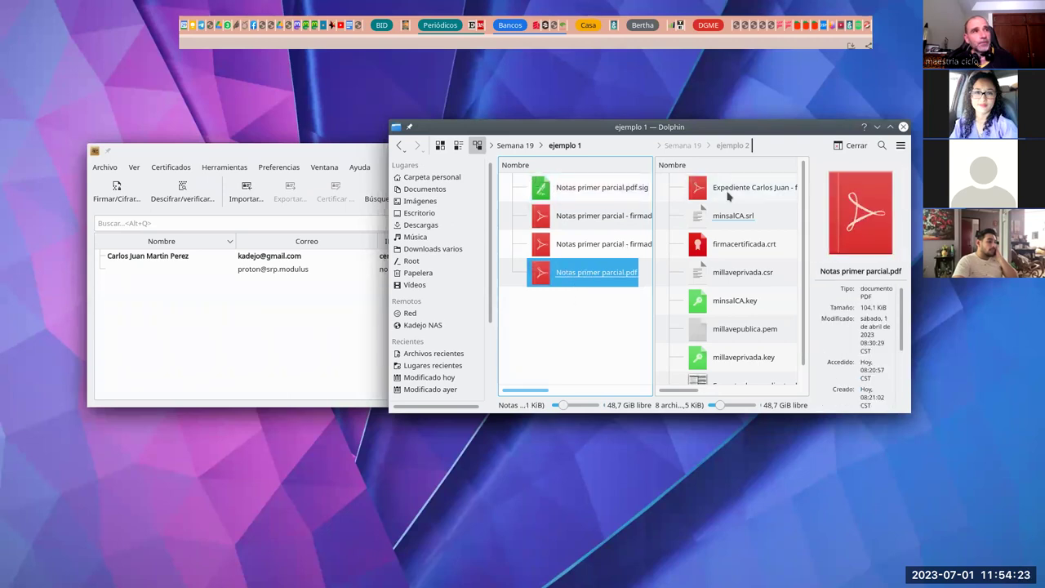
pyautogui.click(790, 363)
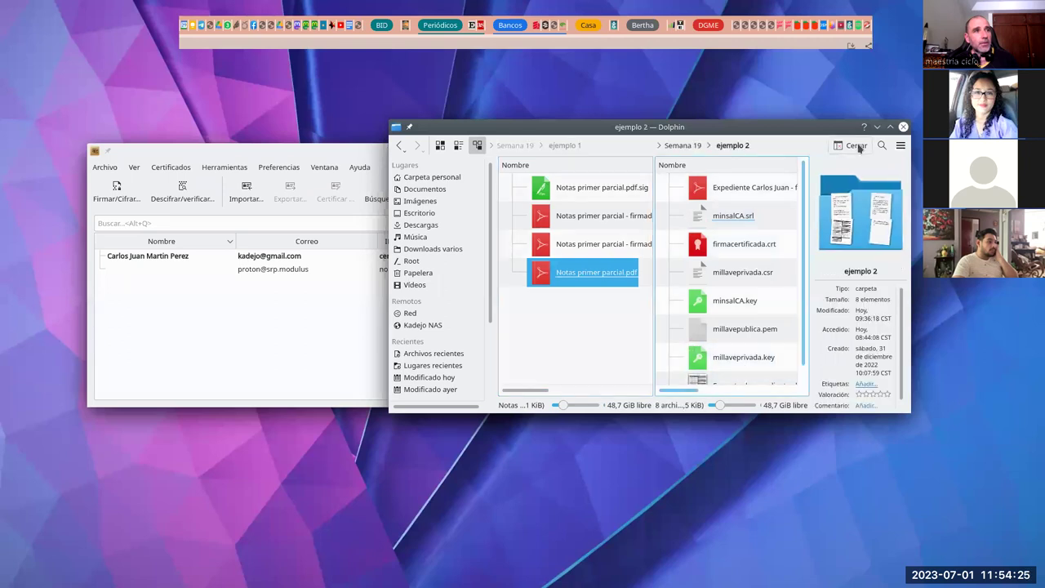
pyautogui.click(849, 146)
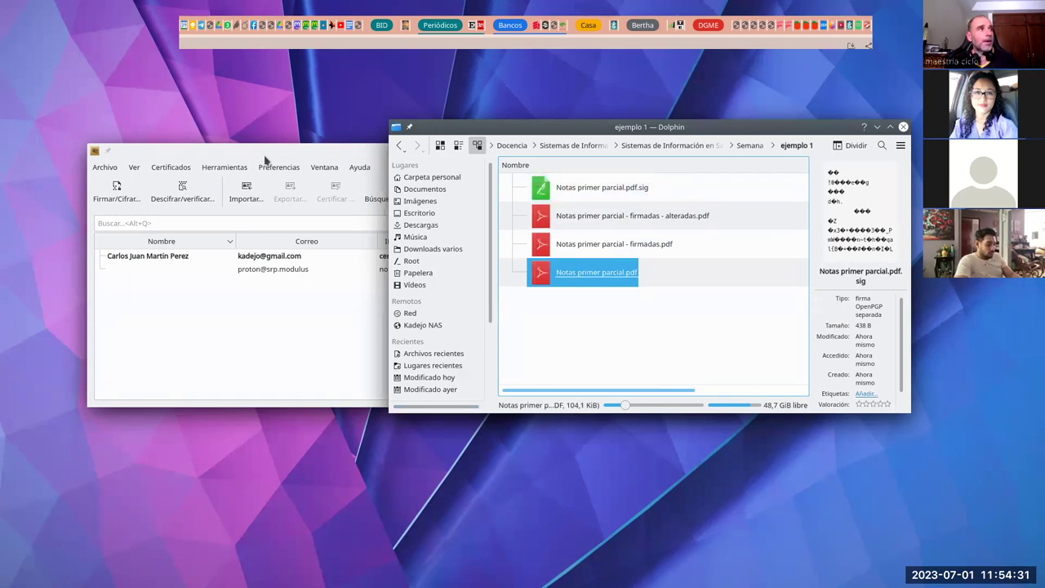
pyautogui.moveTo(265, 156); pyautogui.dragTo(355, 286)
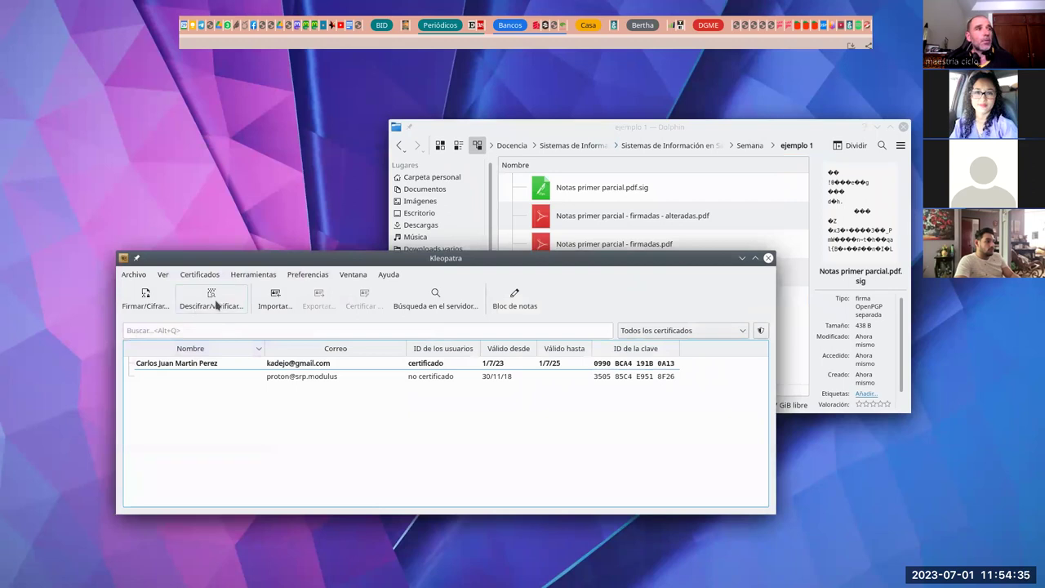
# Step: Verify Notas primer parcial.pdf against its .sig, see the valid-signature result, and dismiss it
pyautogui.moveTo(627, 131); pyautogui.dragTo(630, 83)
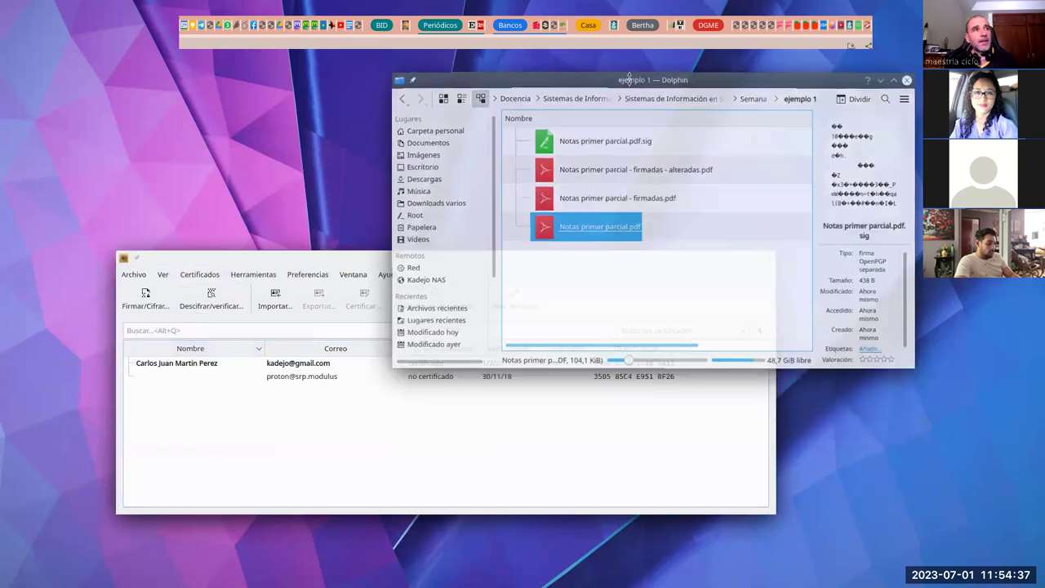
pyautogui.click(600, 225)
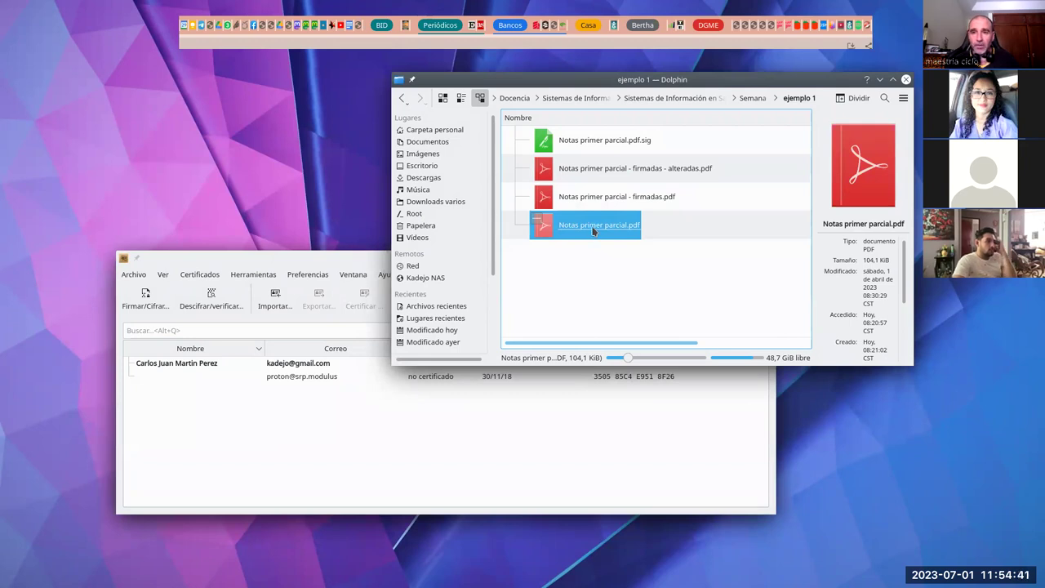
pyautogui.click(208, 295)
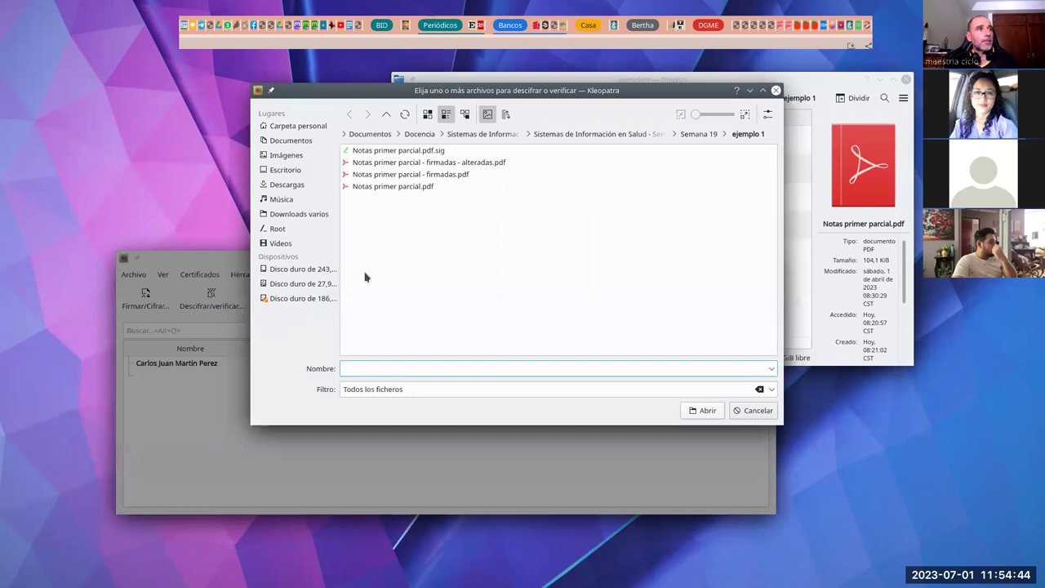
pyautogui.doubleClick(408, 187)
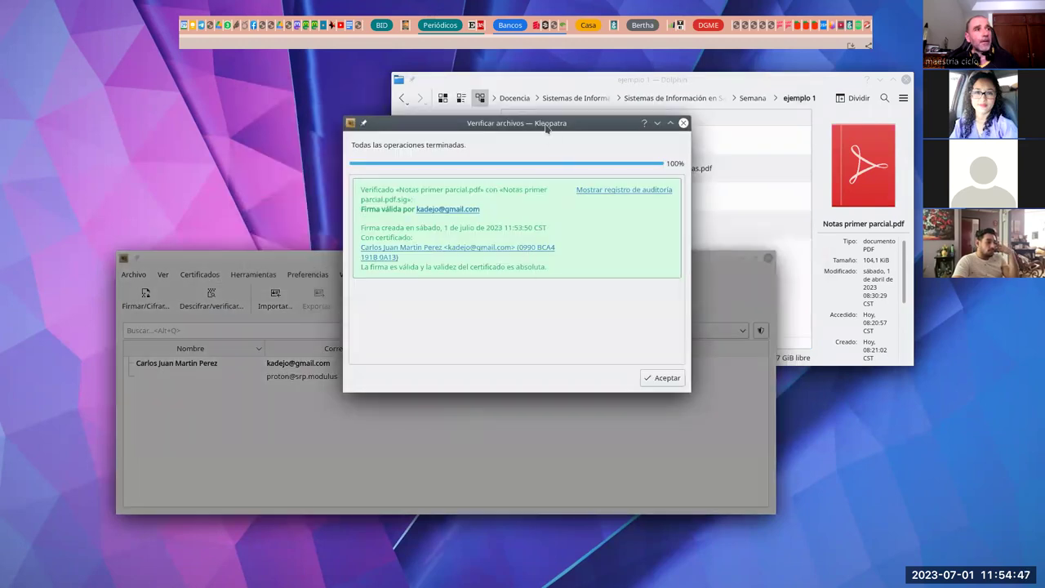
pyautogui.moveTo(545, 128); pyautogui.dragTo(655, 243)
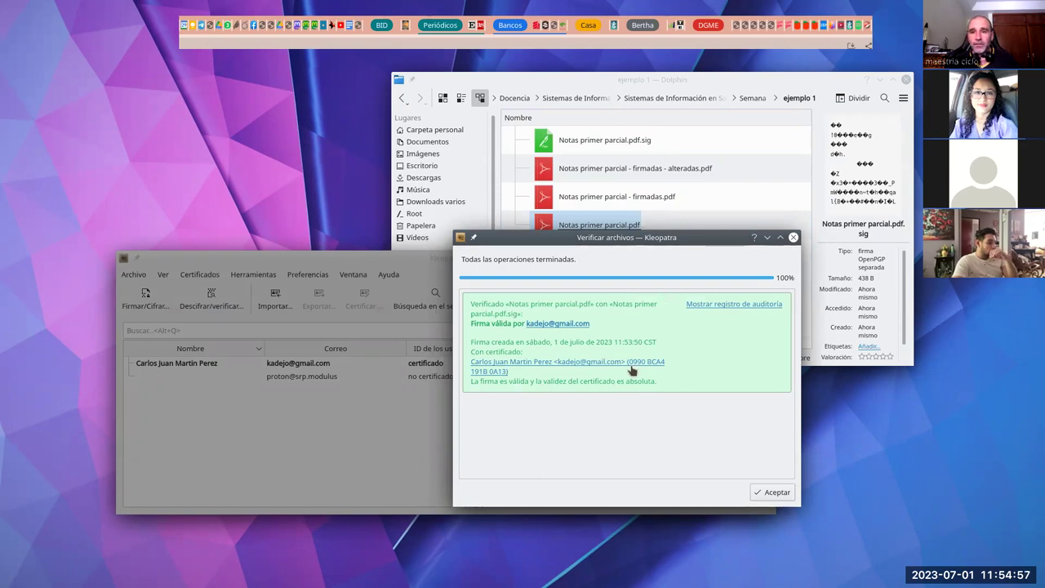
pyautogui.click(772, 492)
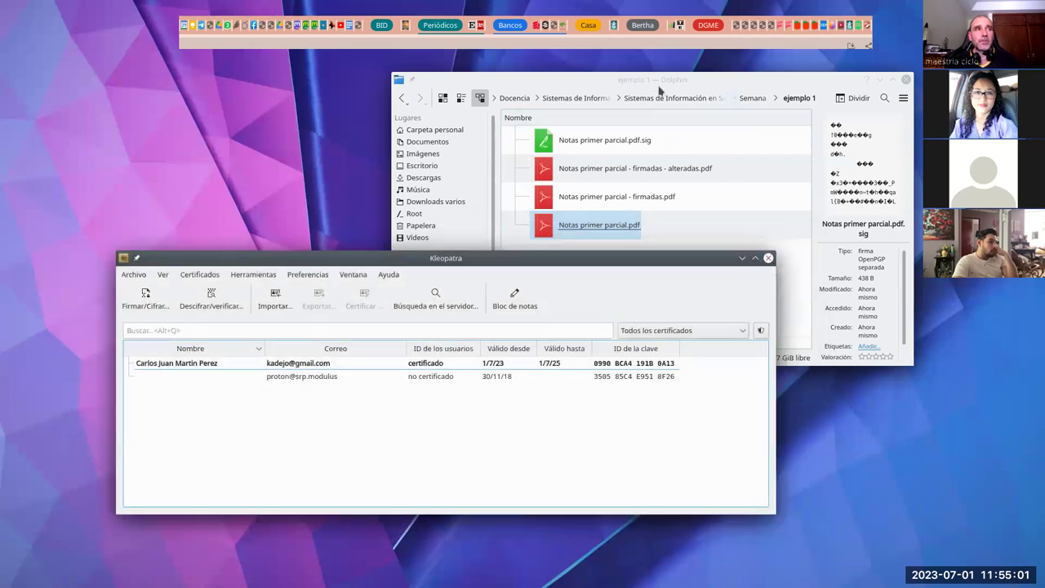
# Step: Open Notas primer parcial.pdf as plain text in the KWrite editor via Abrir con
pyautogui.click(688, 229)
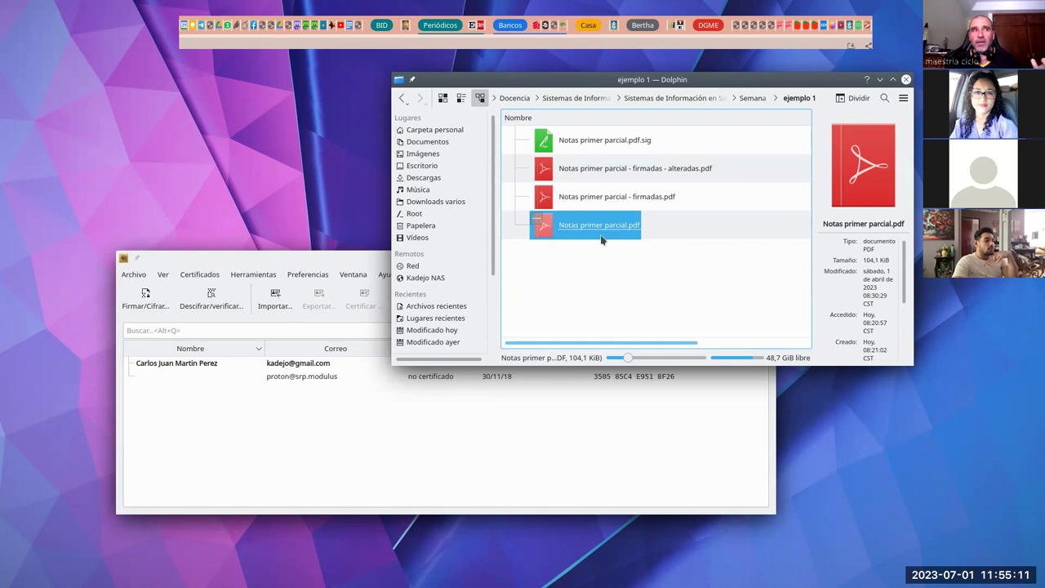
pyautogui.rightClick(594, 233)
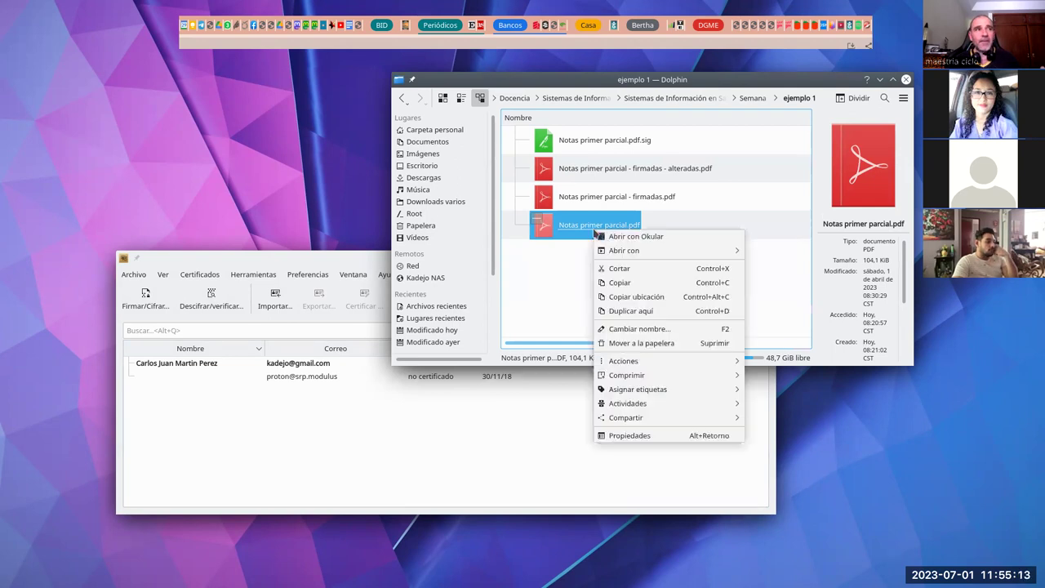
pyautogui.moveTo(694, 250)
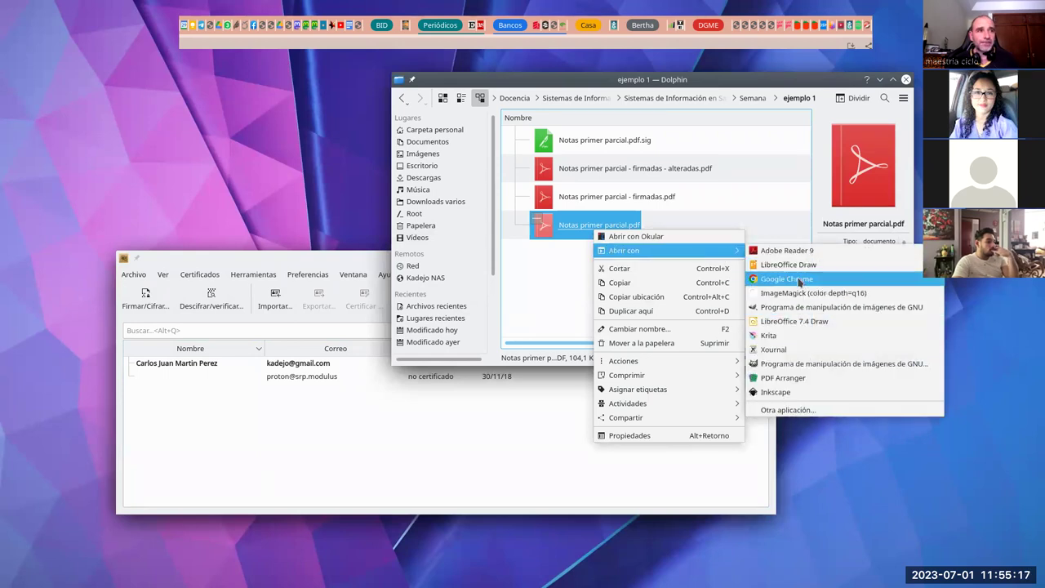
pyautogui.click(796, 409)
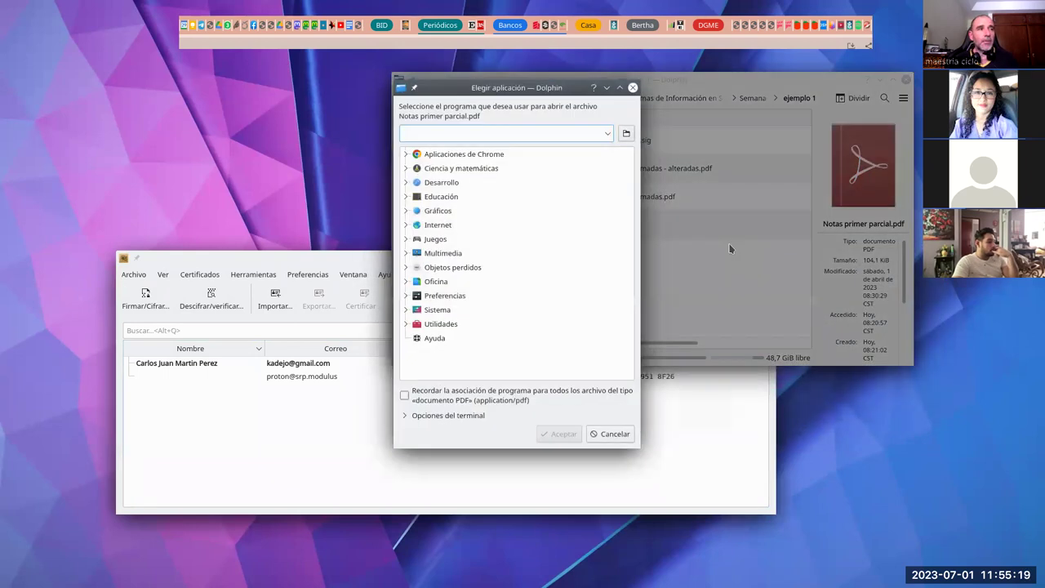
pyautogui.write('kleo')
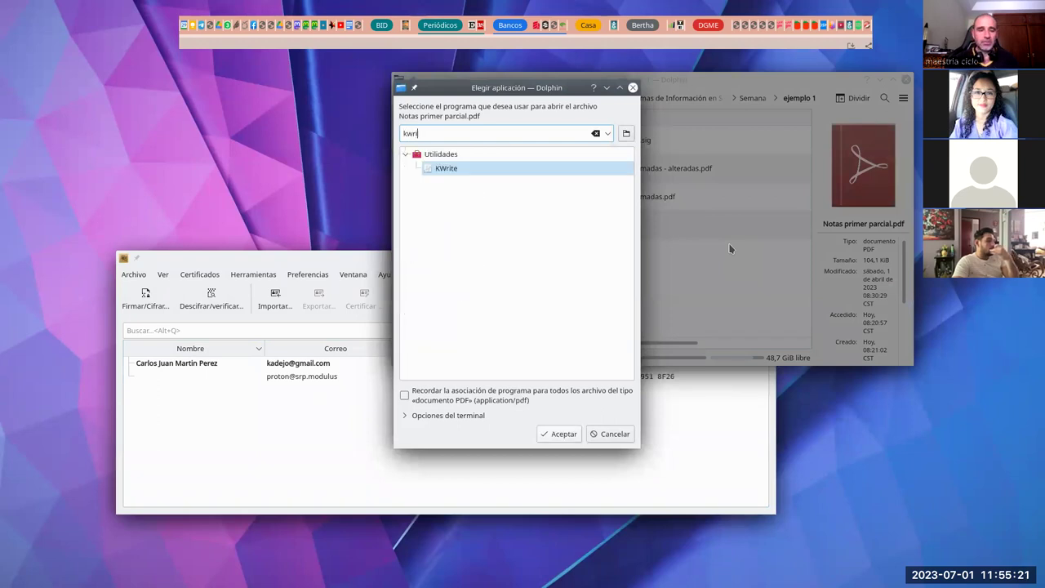
pyautogui.press('Return')
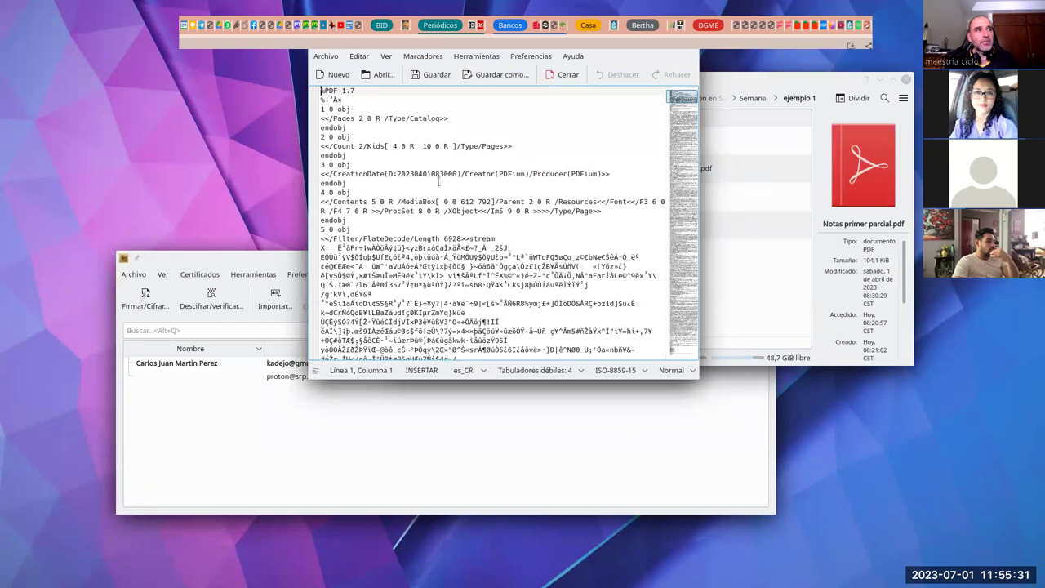
pyautogui.scroll(-5, 439, 182)
pyautogui.scroll(5, 439, 195)
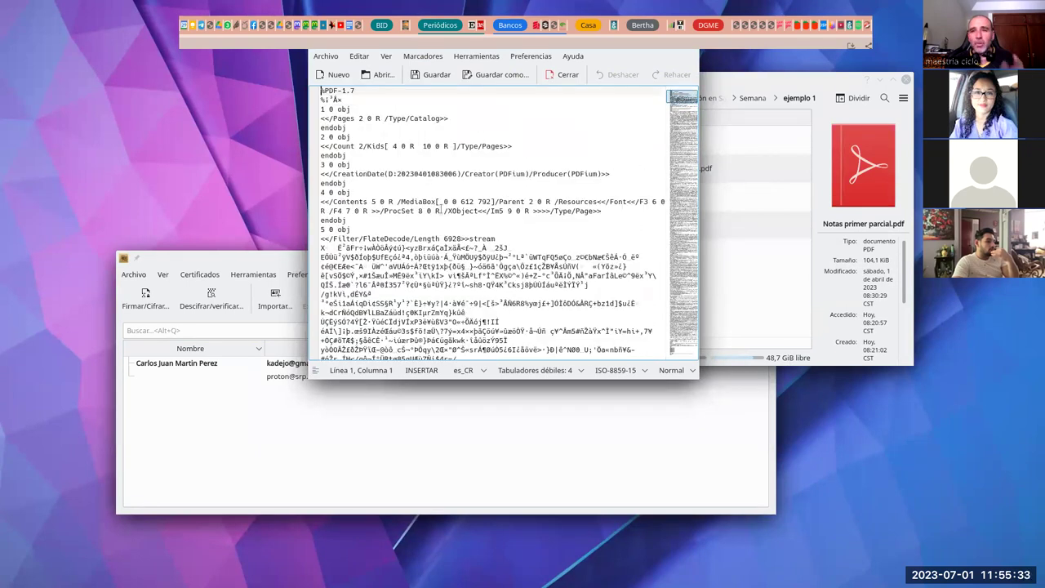
pyautogui.scroll(-1, 387, 248)
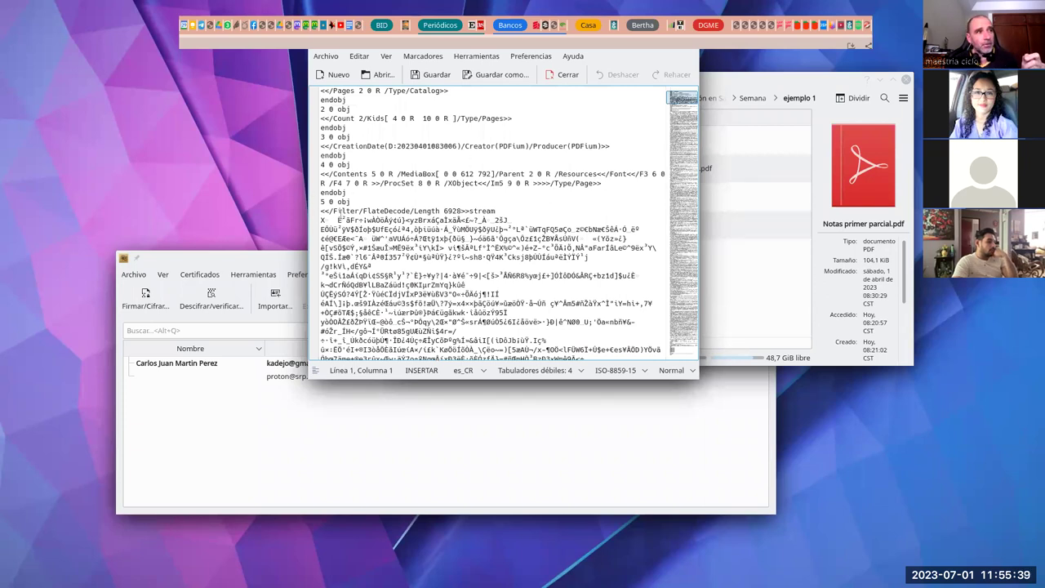
pyautogui.scroll(-3, 339, 210)
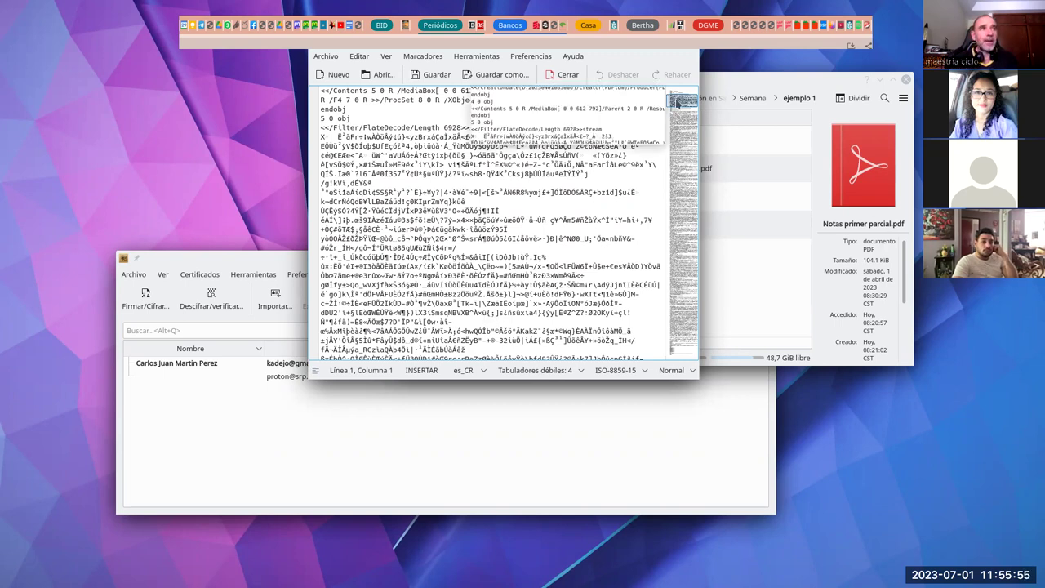
pyautogui.moveTo(682, 106); pyautogui.dragTo(674, 359)
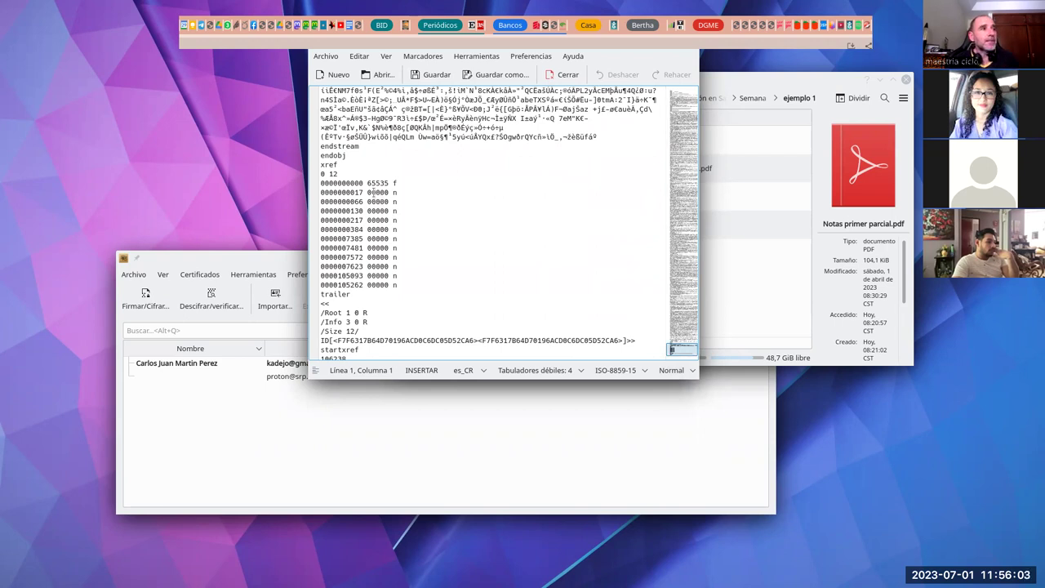
pyautogui.click(363, 183)
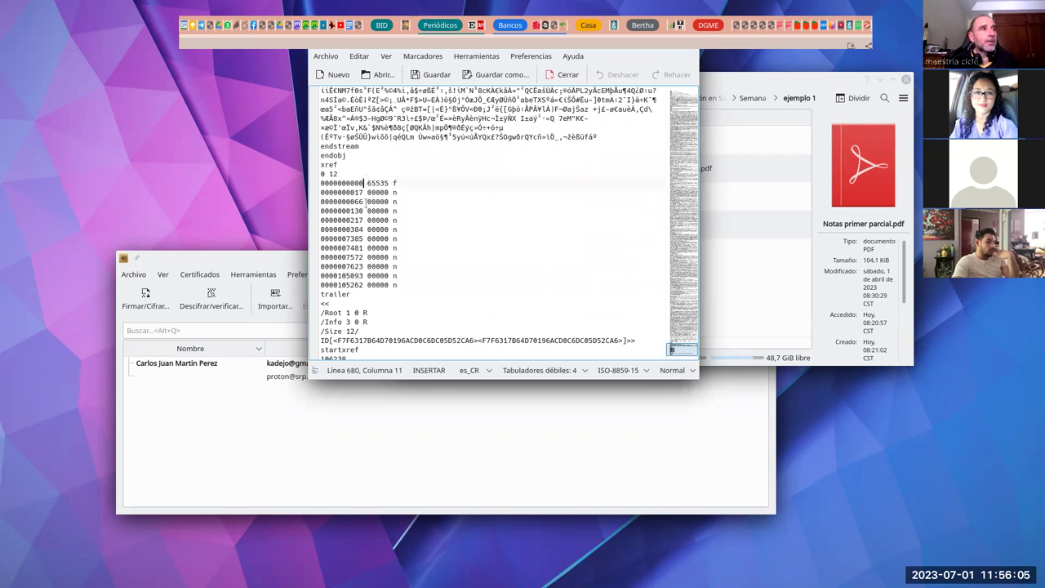
pyautogui.press('BackSpace')
pyautogui.write('7')
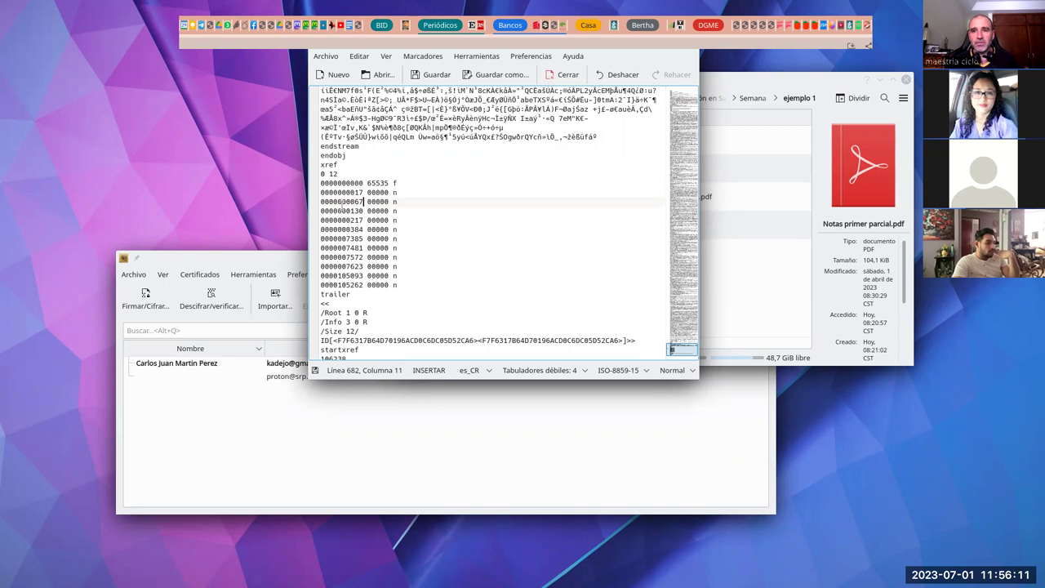
pyautogui.click(433, 78)
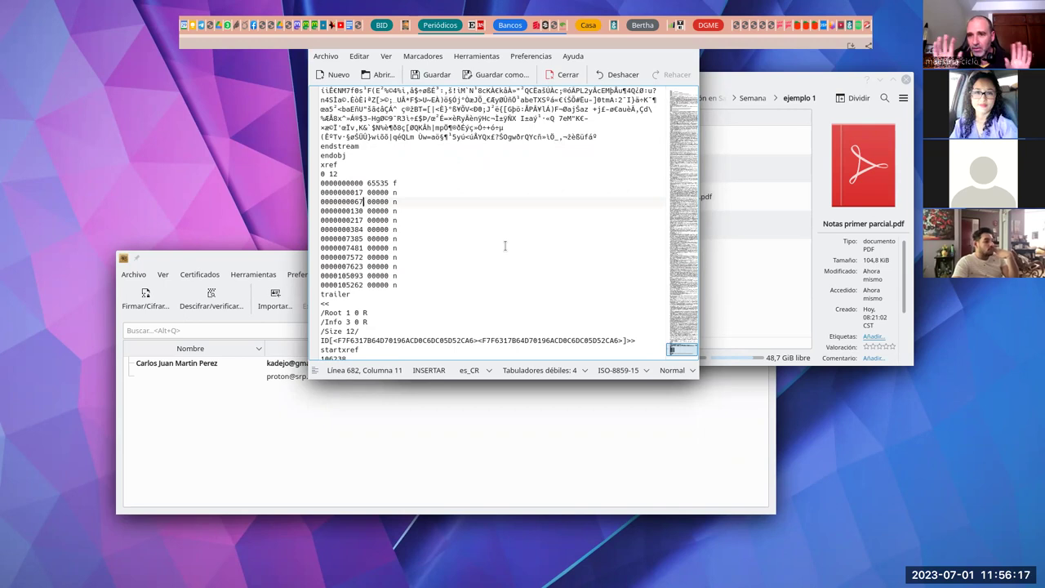
# Step: Re-verify the tampered Notas primer parcial.pdf in Kleopatra, which now reports an invalid signature
pyautogui.click(287, 258)
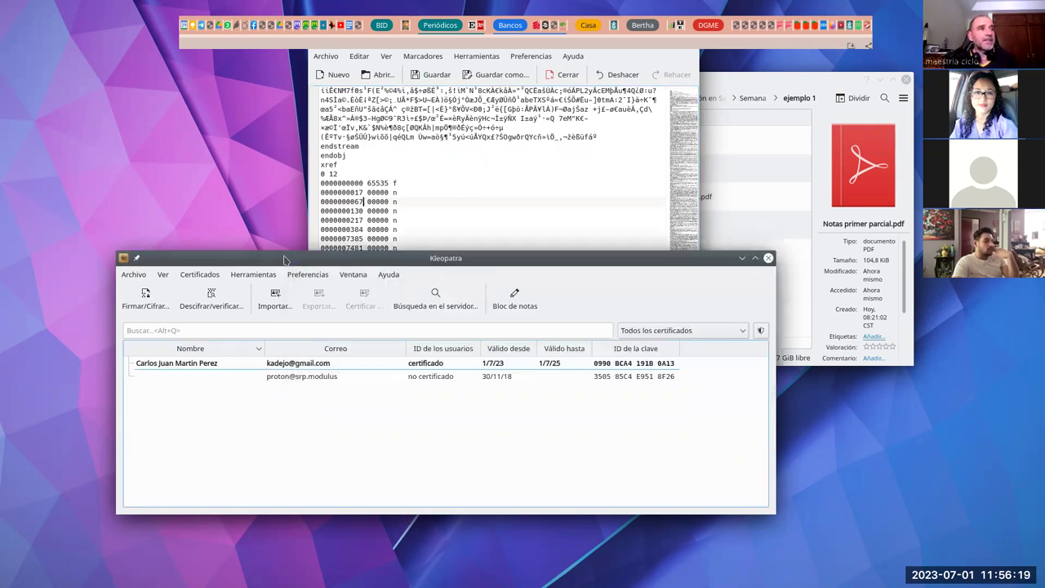
pyautogui.click(213, 301)
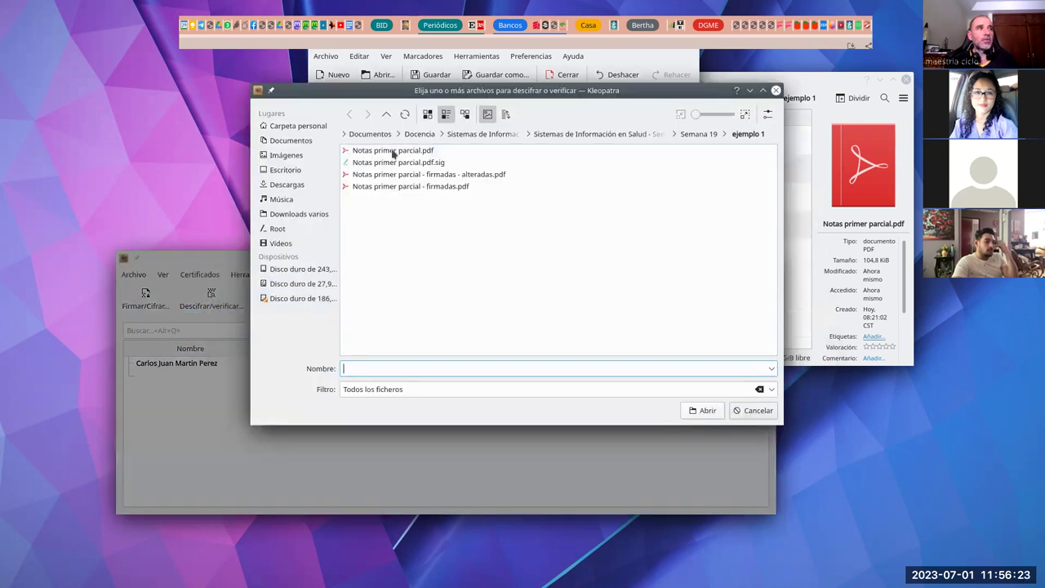
pyautogui.doubleClick(392, 152)
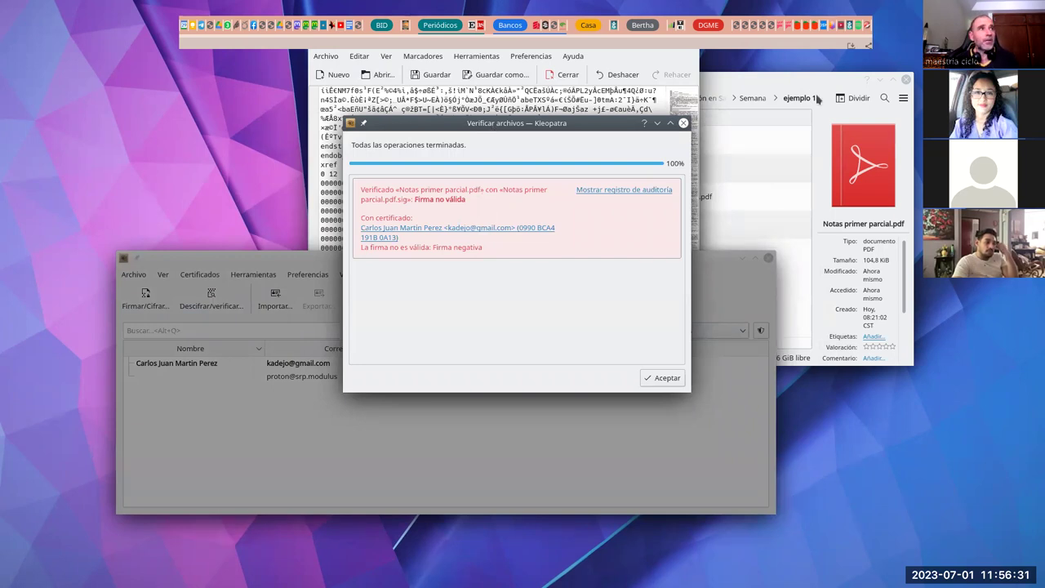
pyautogui.click(765, 82)
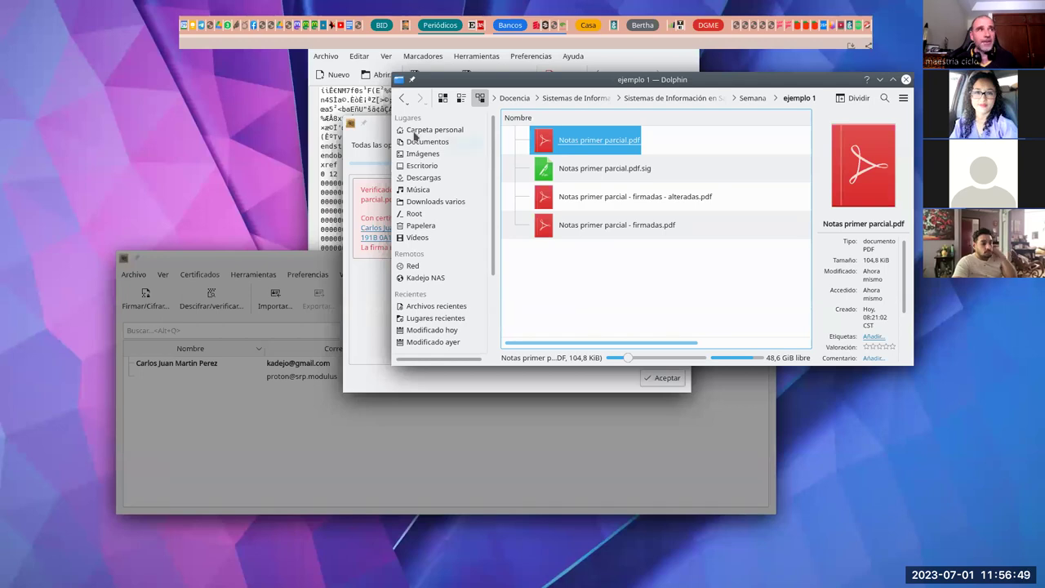
# Step: Highlight the Firma negativa reason, dismiss the invalid-signature result, and close the KWrite window
pyautogui.click(375, 132)
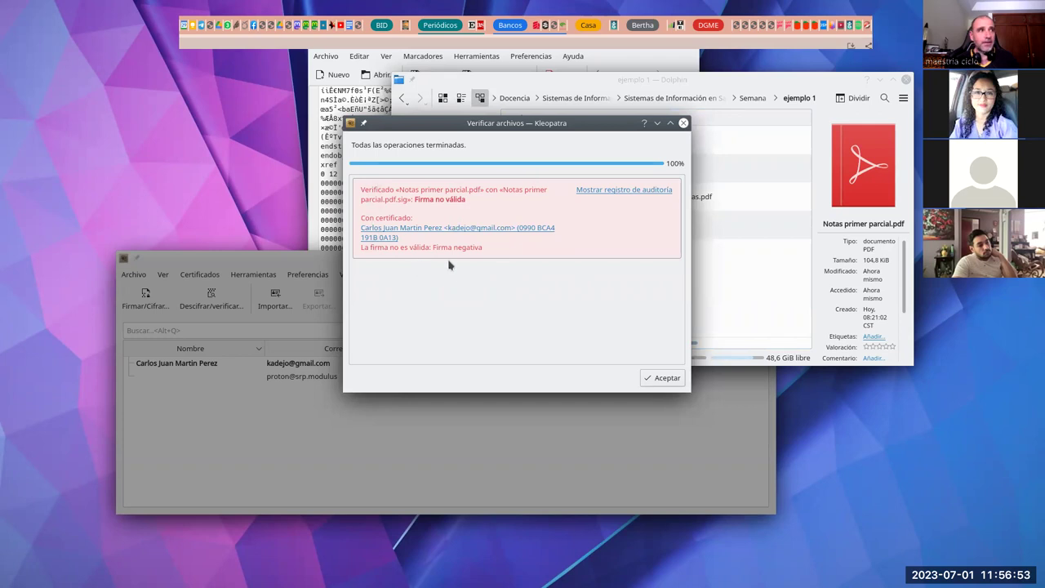
pyautogui.moveTo(485, 248); pyautogui.dragTo(429, 248)
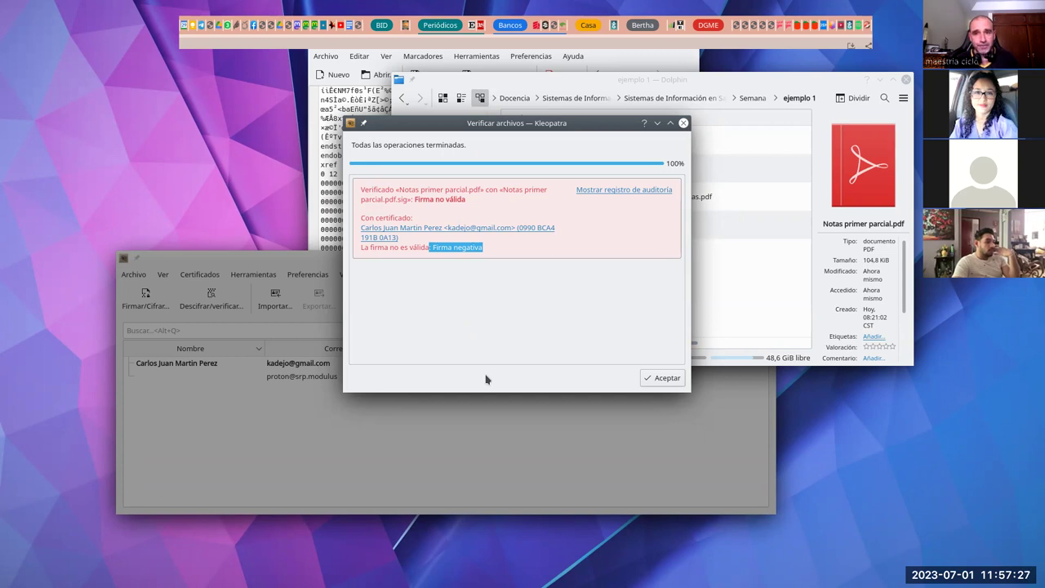
pyautogui.click(664, 377)
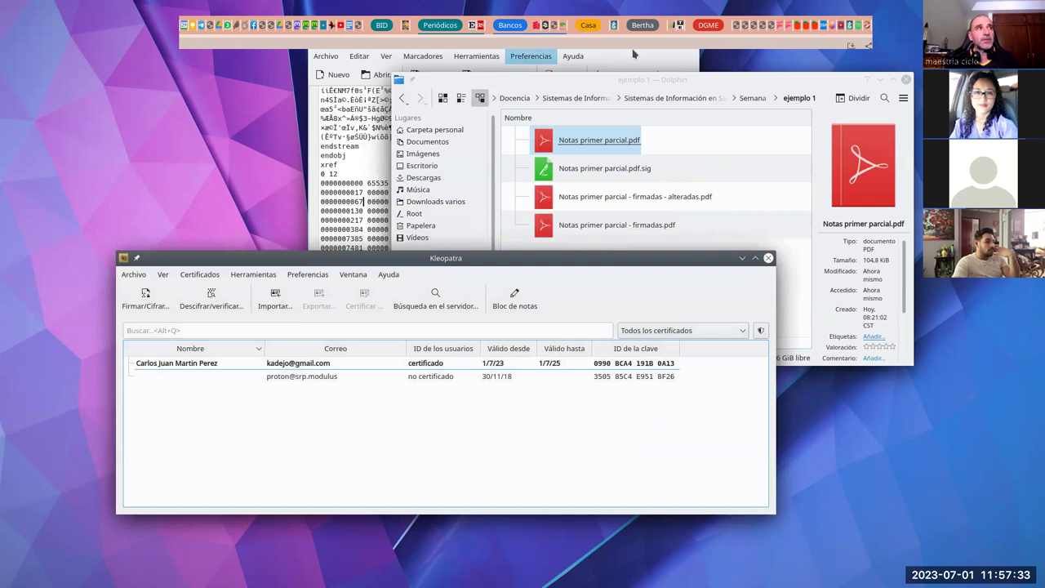
pyautogui.click(692, 41)
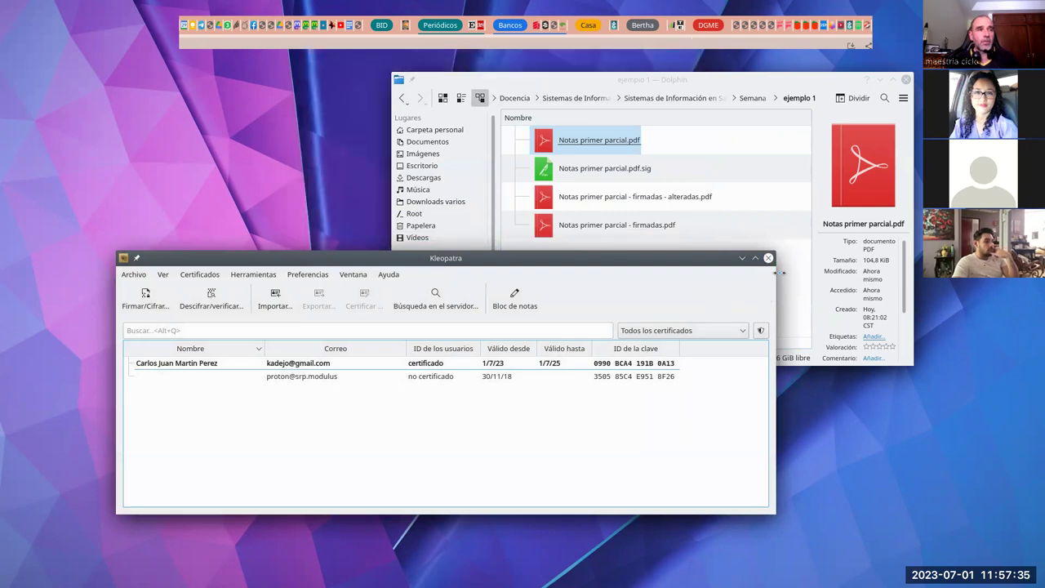
# Step: Minimize Kleopatra and switch to the Konsole terminal in the ejemplo 2 directory
pyautogui.click(742, 258)
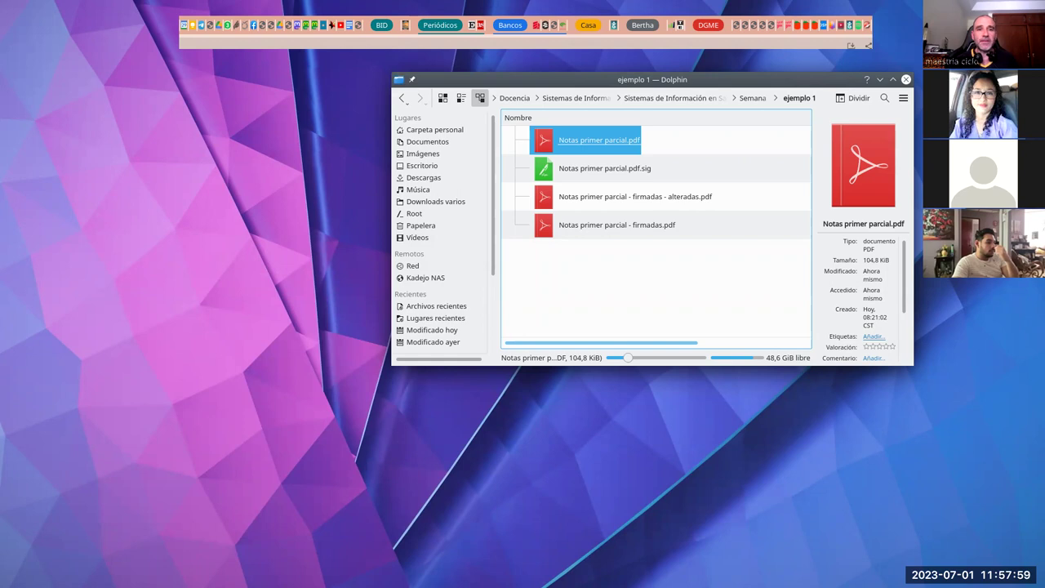
pyautogui.hotkey('alt', 'Tab')
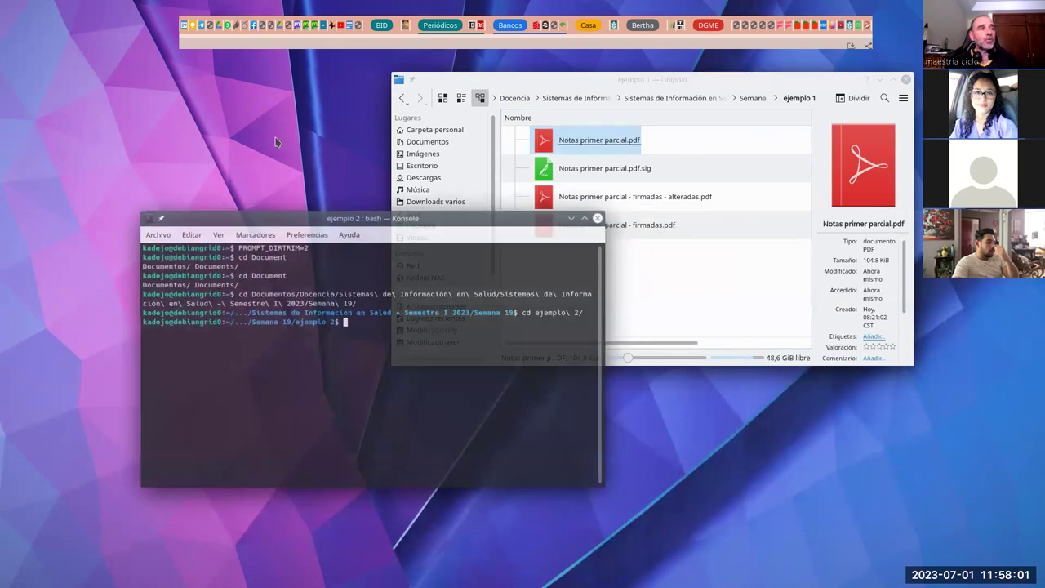
# Step: Open 'Formato de expediente clínico.odt' from the ejemplo 2 folder in LibreOffice Writer
pyautogui.click(752, 98)
pyautogui.doubleClick(604, 168)
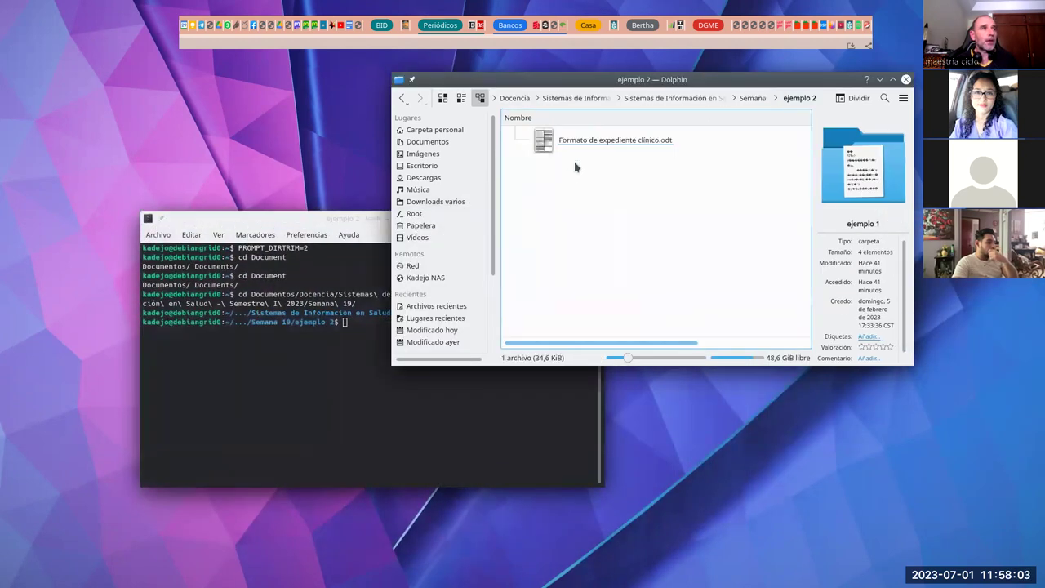
pyautogui.moveTo(585, 146); pyautogui.dragTo(729, 291)
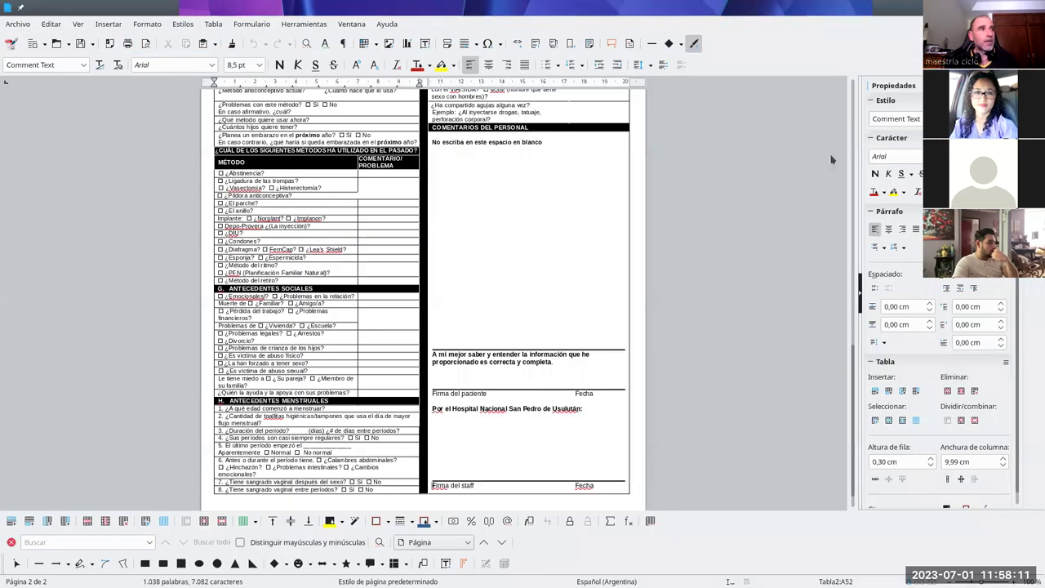
pyautogui.scroll(15, 783, 306)
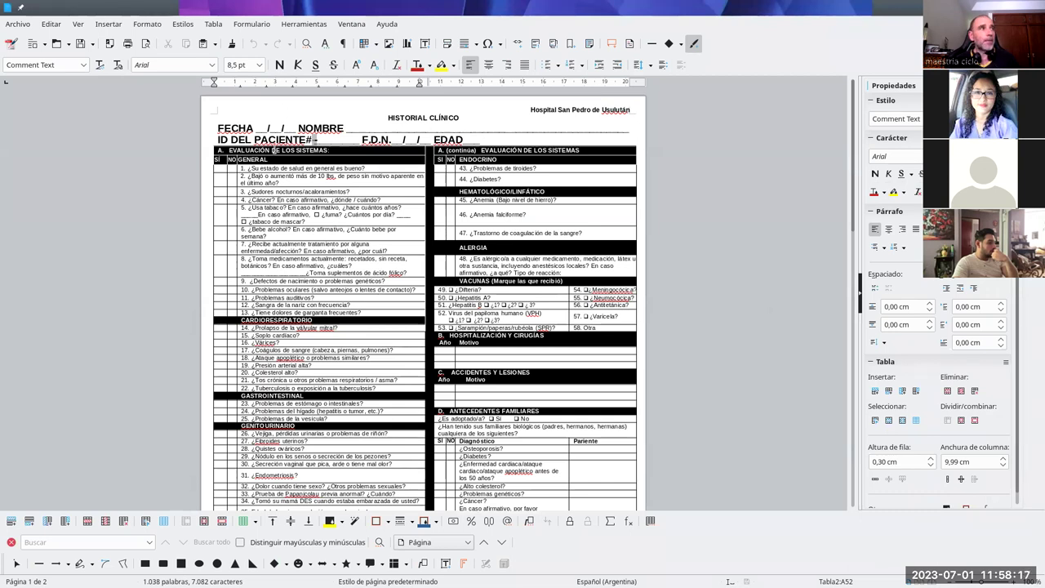
# Step: Replace the NOMBRE and ID DEL PACIENTE# blanks with the patient's full name and ID number
pyautogui.moveTo(351, 127); pyautogui.dragTo(584, 126)
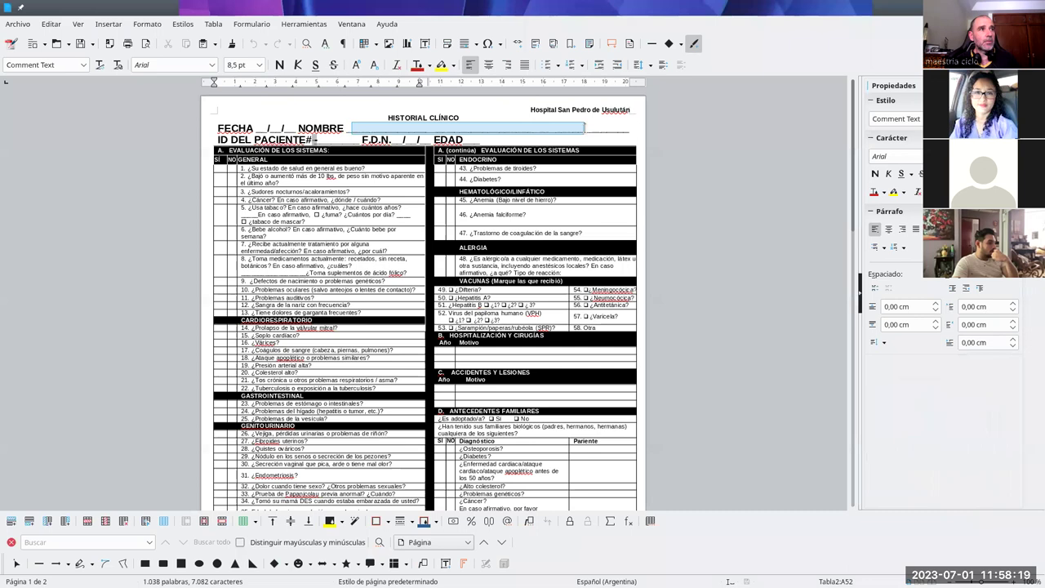
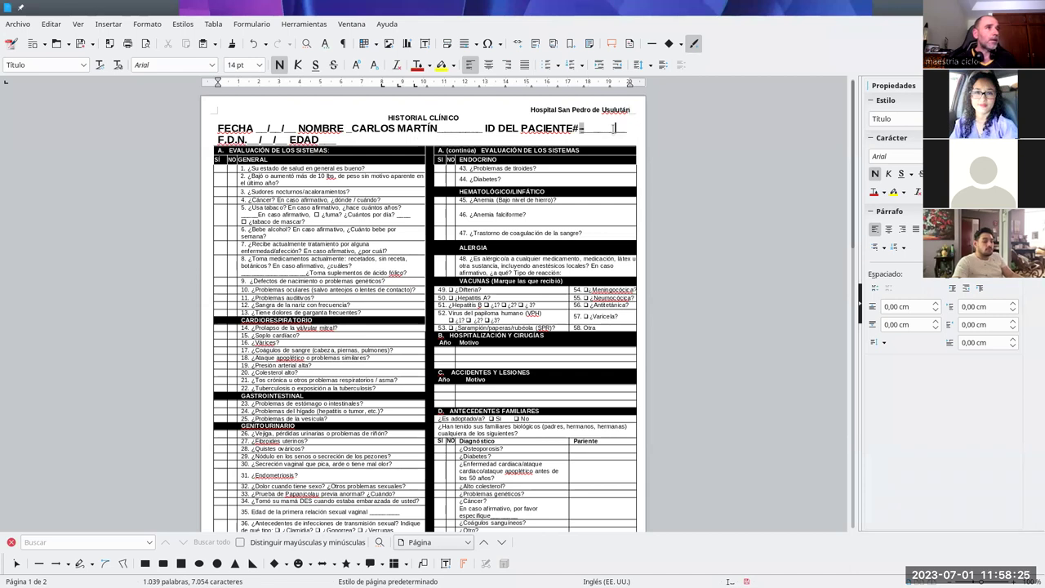
pyautogui.doubleClick(610, 124)
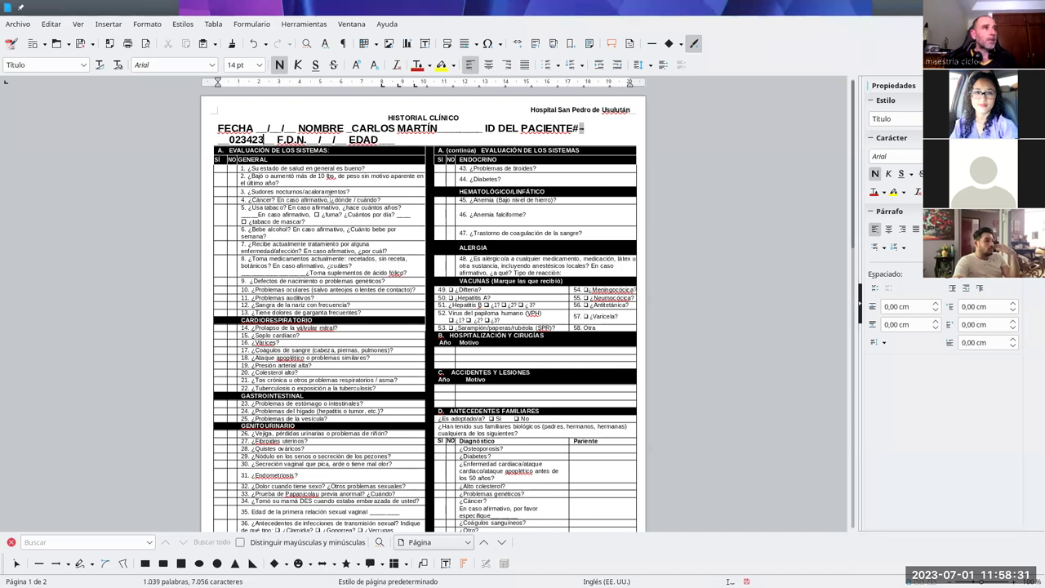
# Step: Mark the answer cells beside questions 5 and 6, then review the rest of the form
pyautogui.click(231, 214)
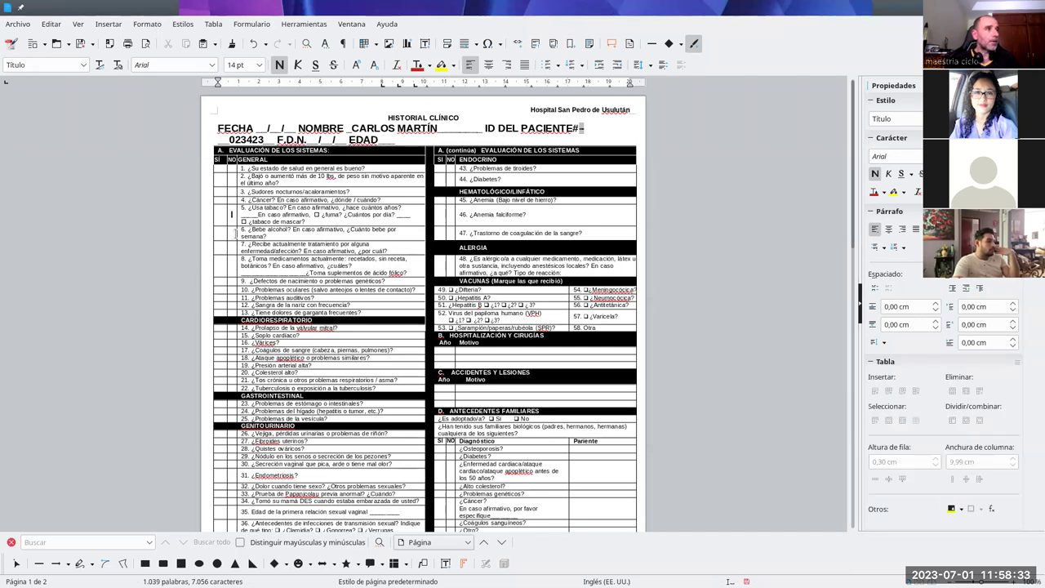
pyautogui.click(232, 232)
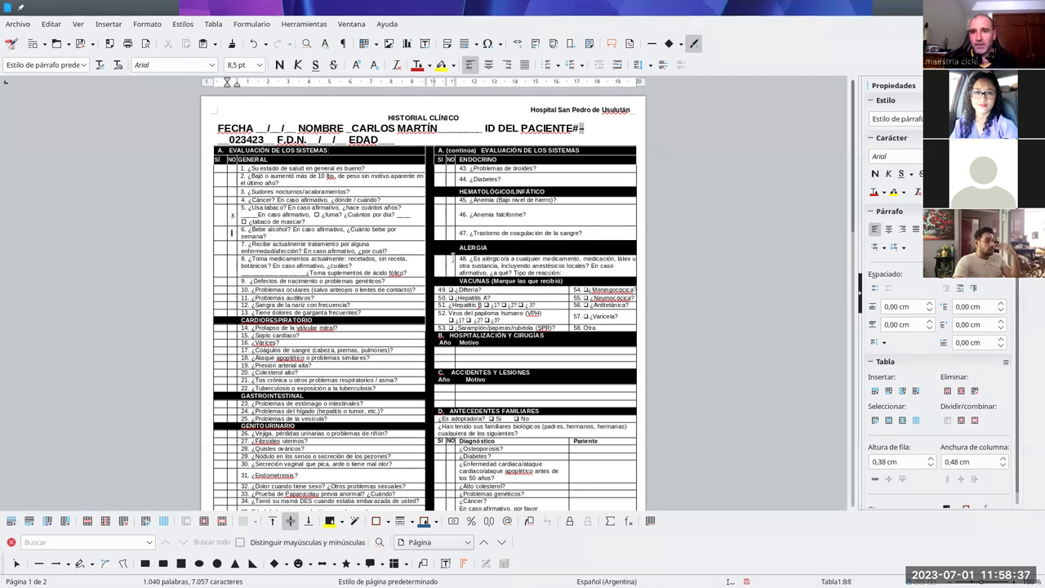
pyautogui.scroll(-5, 477, 245)
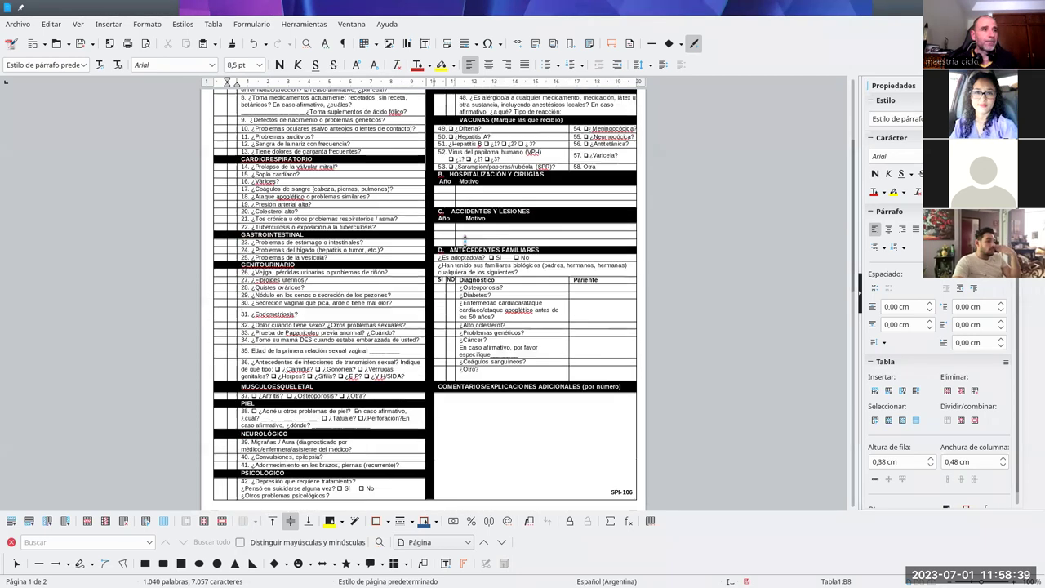
pyautogui.scroll(-13, 440, 280)
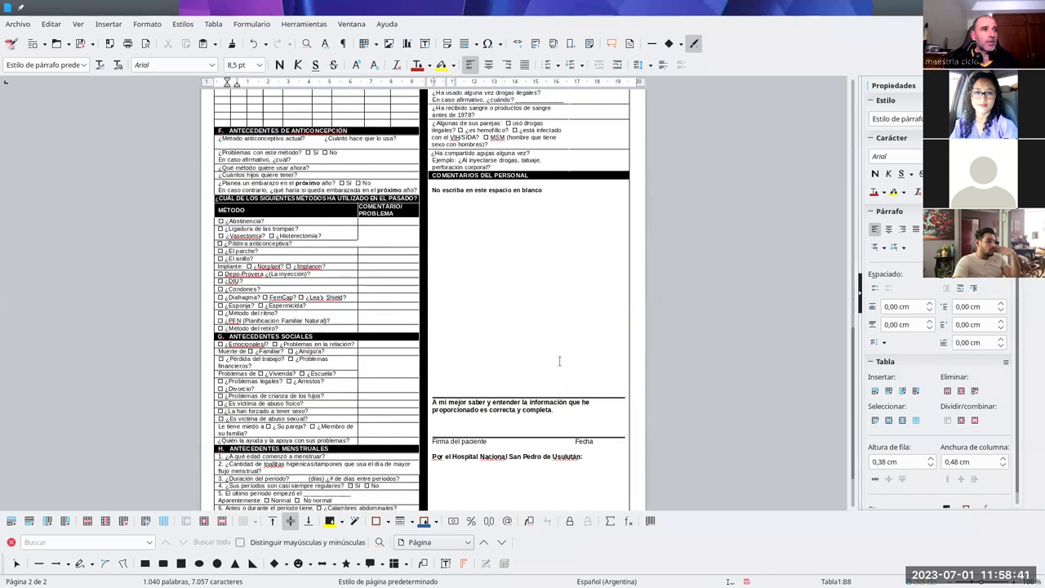
pyautogui.scroll(-2, 551, 351)
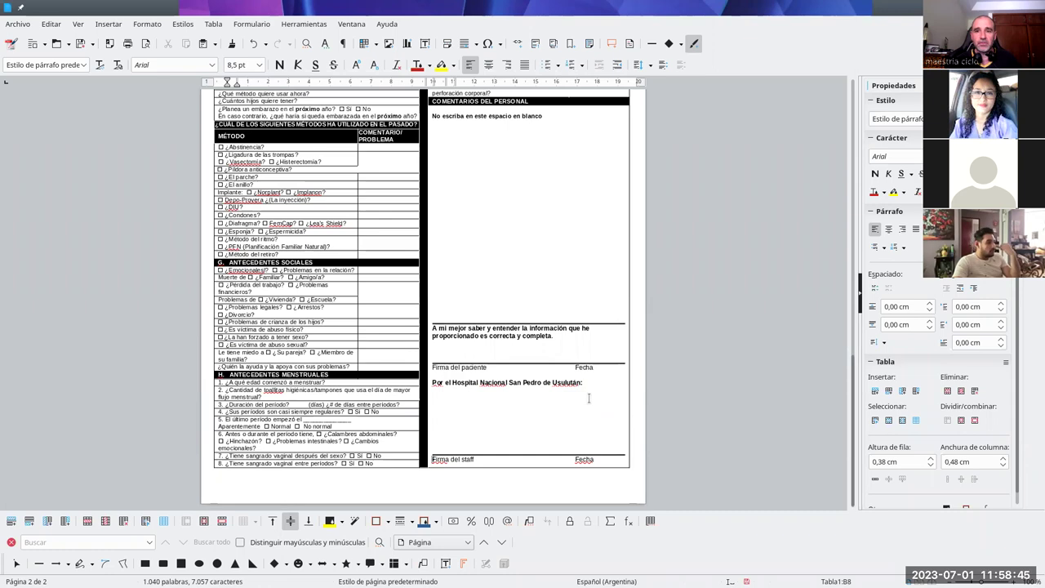
pyautogui.scroll(7, 492, 319)
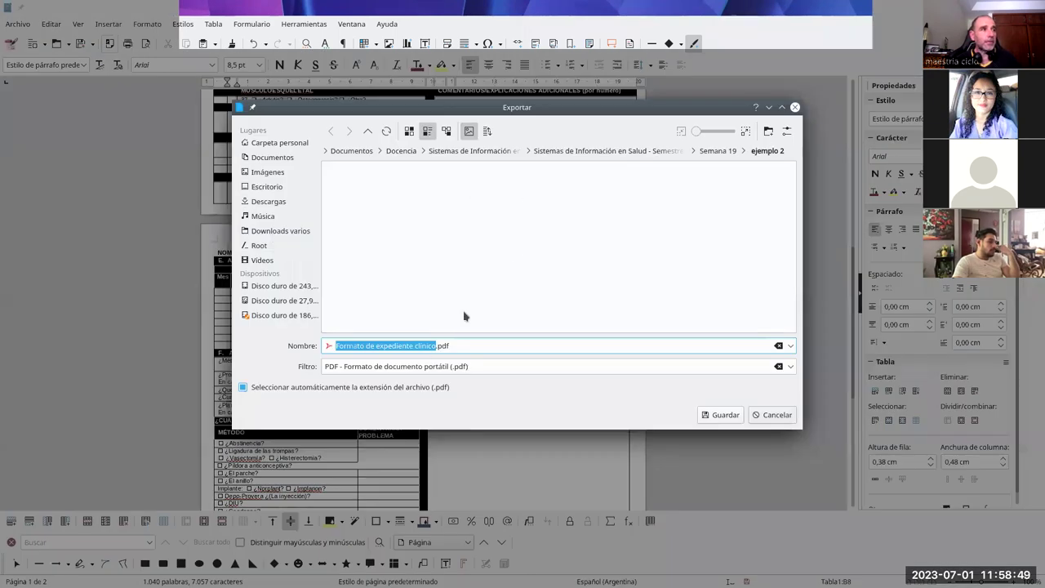
# Step: Export the form as a PDF named 'Expediente clínico de …' with the patient's name, into ejemplo 2
pyautogui.click(433, 345)
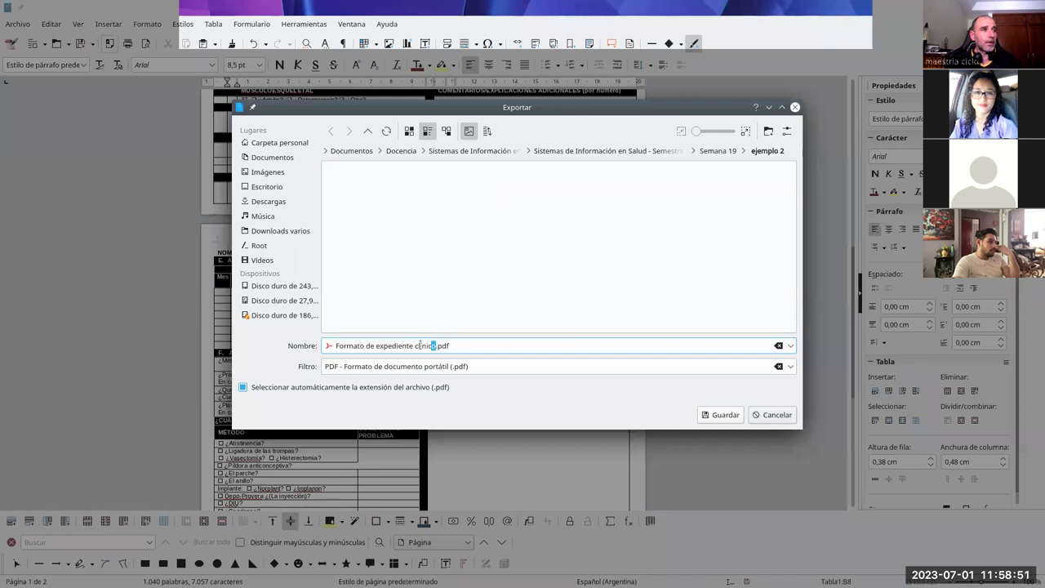
pyautogui.moveTo(420, 345); pyautogui.dragTo(278, 324)
pyautogui.write('Ex')
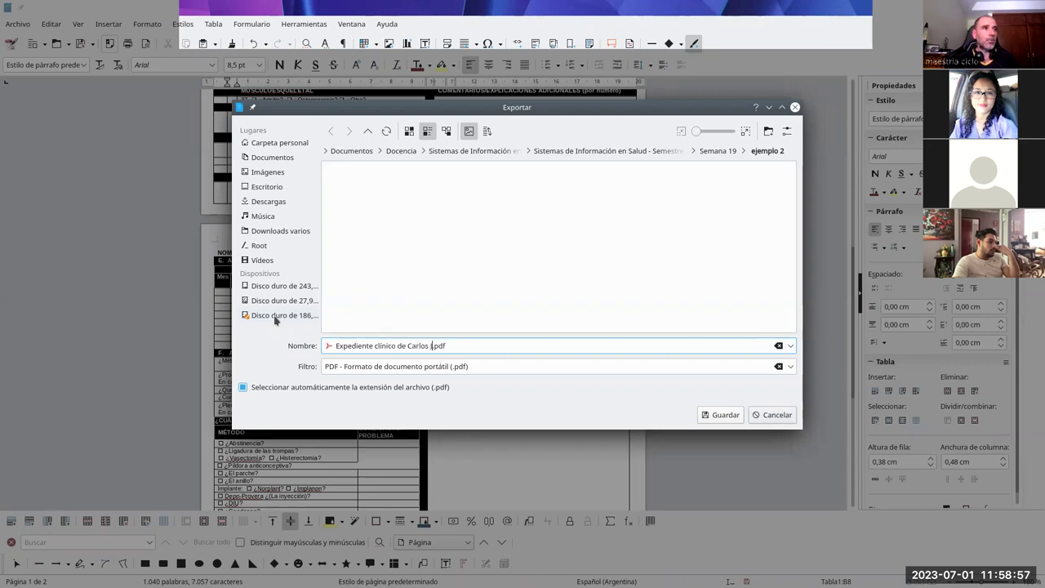
pyautogui.click(723, 414)
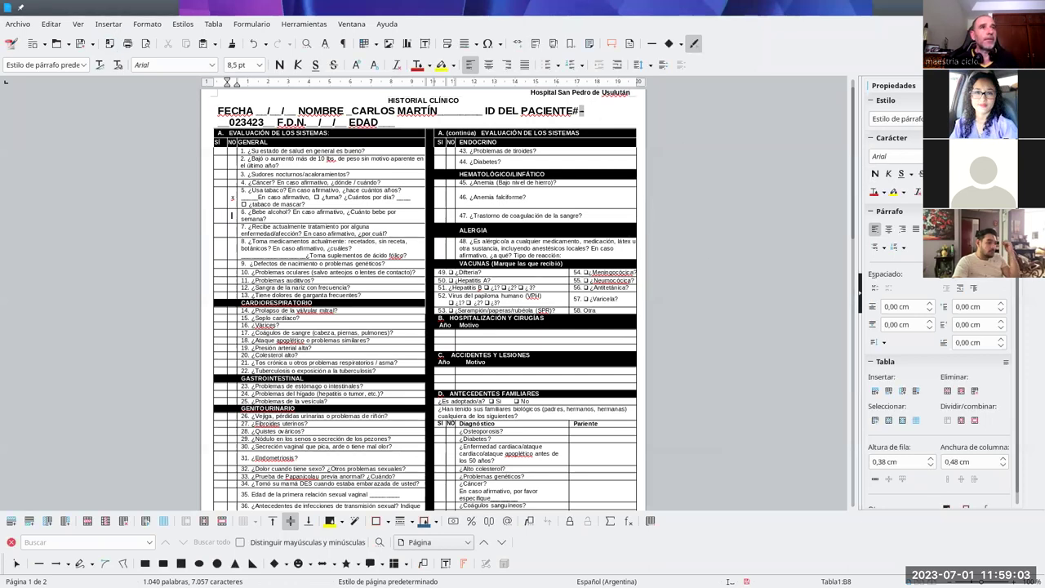
# Step: Close the form without saving, quit LibreOffice, and select the exported PDF
pyautogui.hotkey('ctrl', 'w')
pyautogui.click(577, 345)
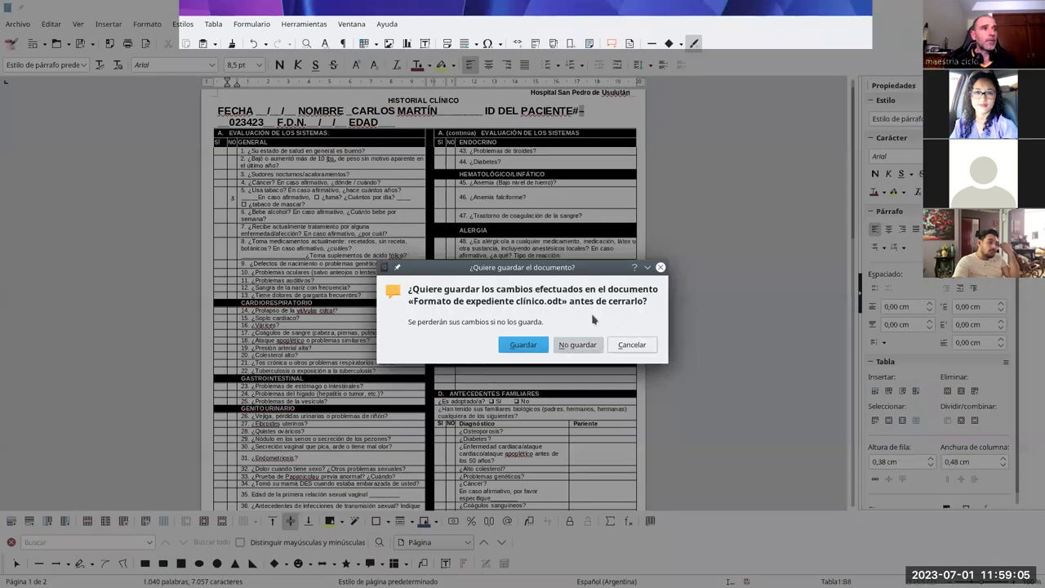
pyautogui.hotkey('ctrl', 'q')
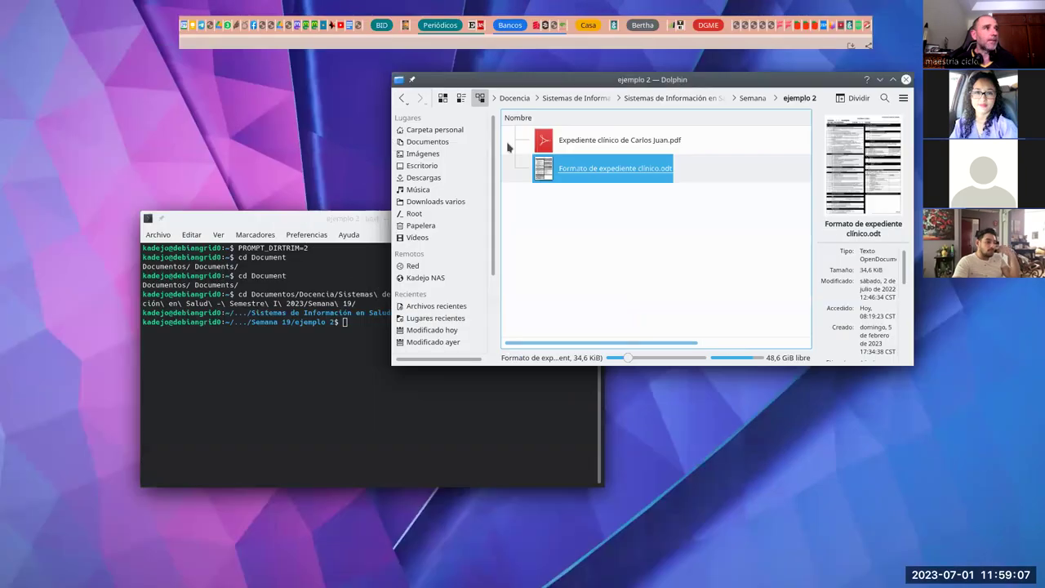
pyautogui.click(613, 141)
# Step: View the exported PDF in Okular, checking pages 1 and 2 for the filled-in patient details
pyautogui.doubleClick(609, 143)
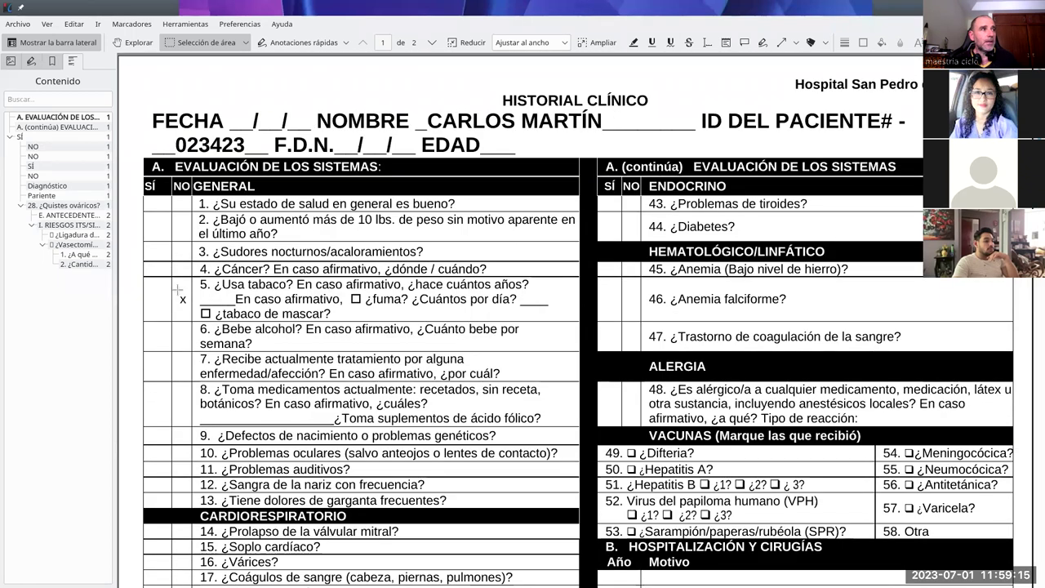
pyautogui.scroll(-1, 322, 237)
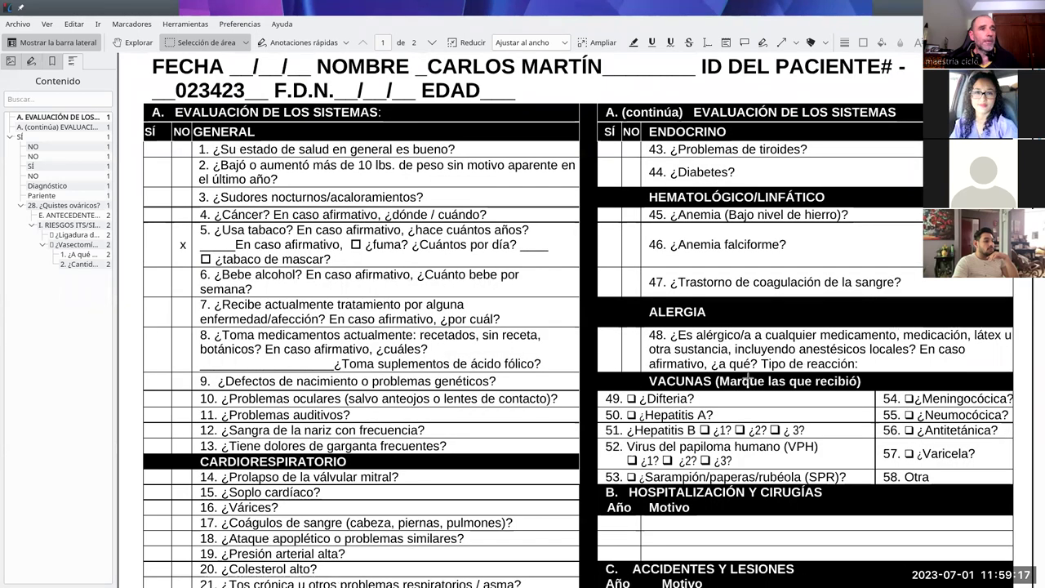
pyautogui.scroll(-20, 748, 378)
pyautogui.scroll(-5, 731, 364)
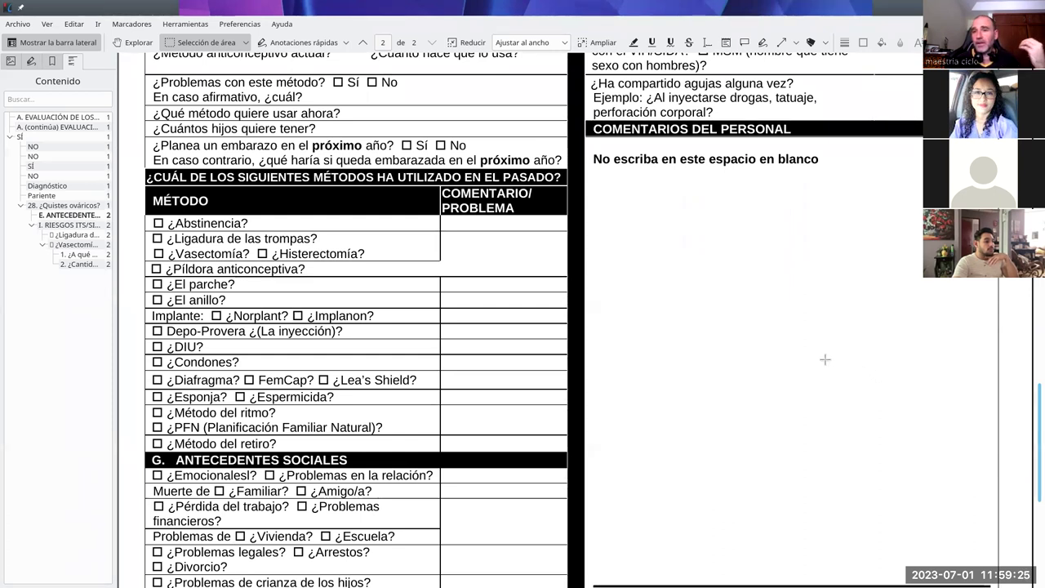
pyautogui.scroll(3, 738, 334)
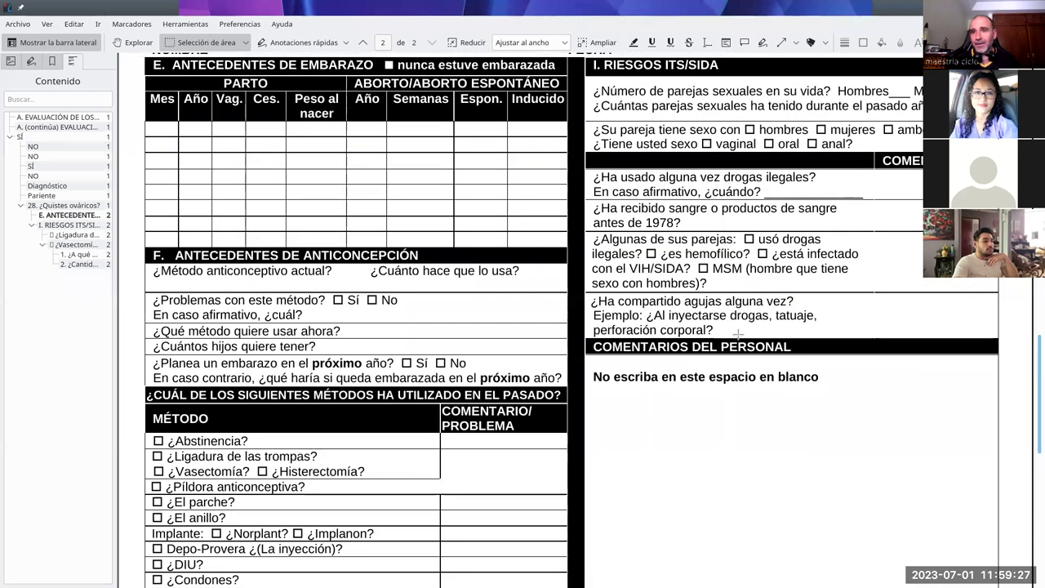
pyautogui.scroll(1, 737, 334)
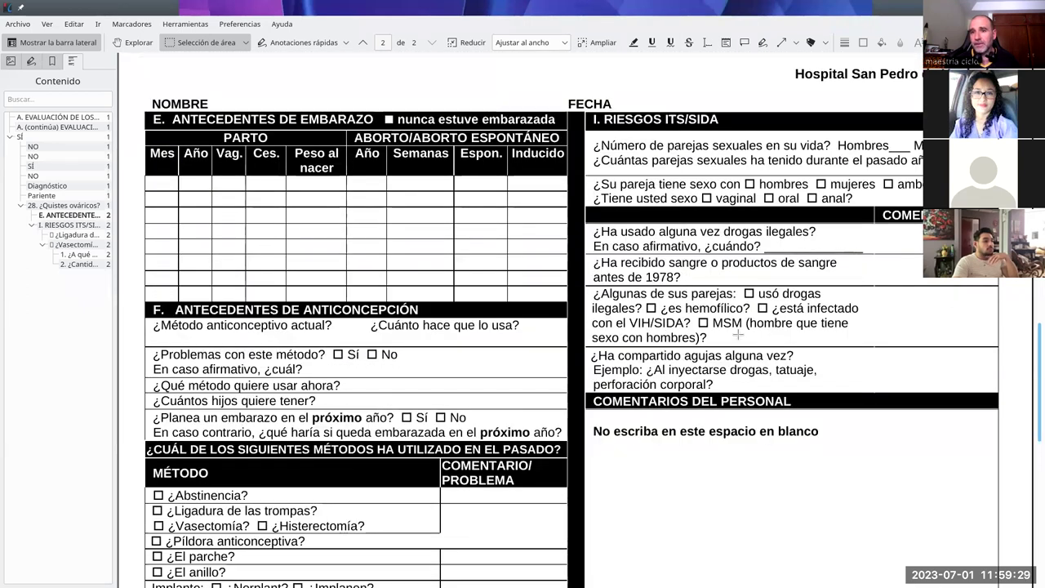